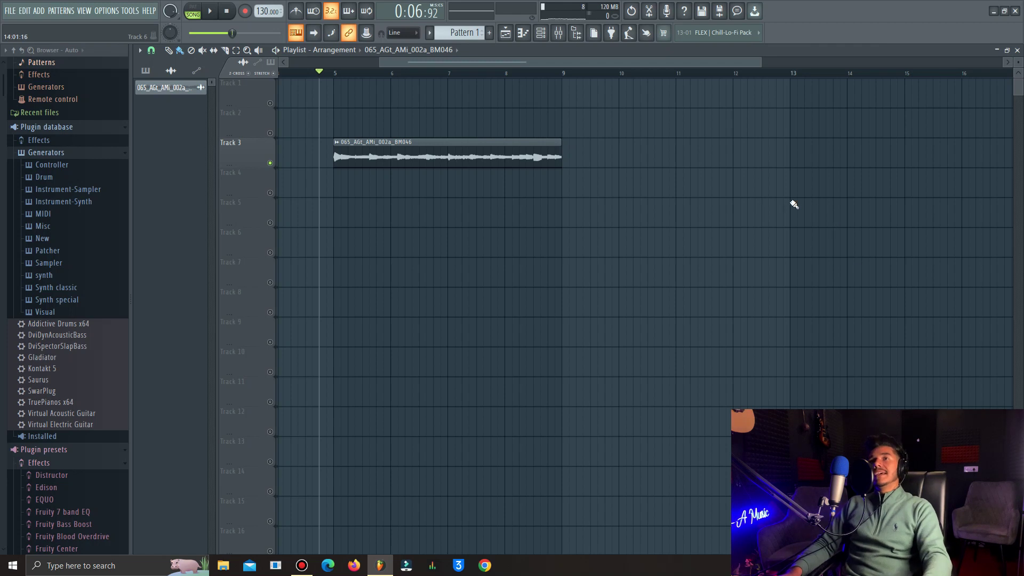
# Play the audio clip on Track 3 to listen to the loop, and stop playback.
pyautogui.scroll(2, 341, 79)
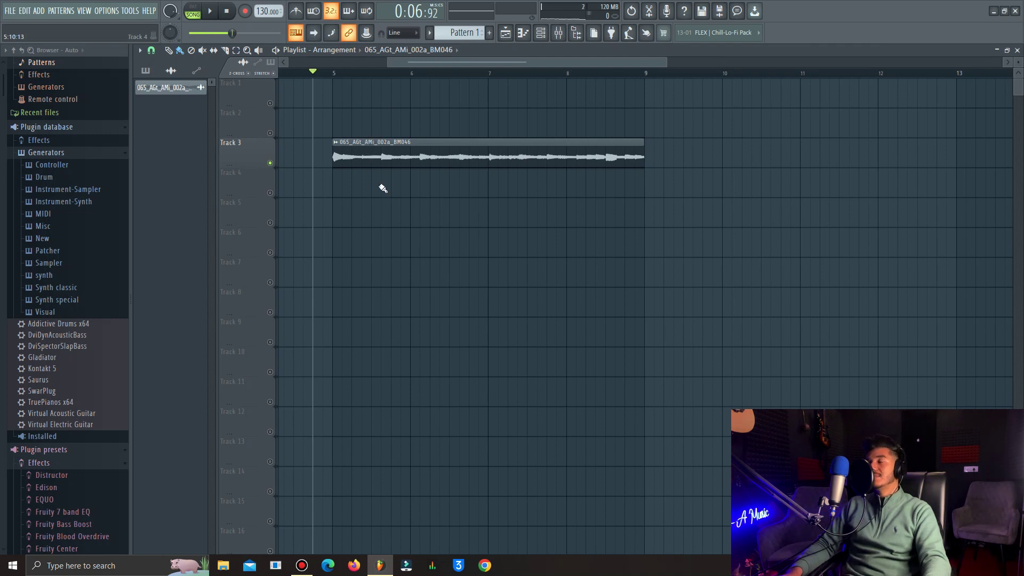
pyautogui.press('space')
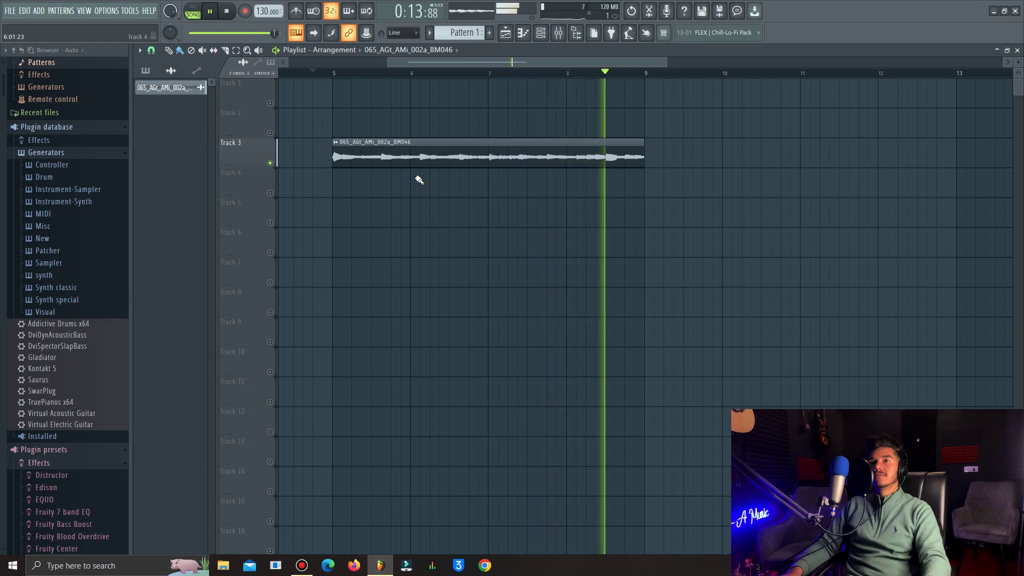
pyautogui.press('space')
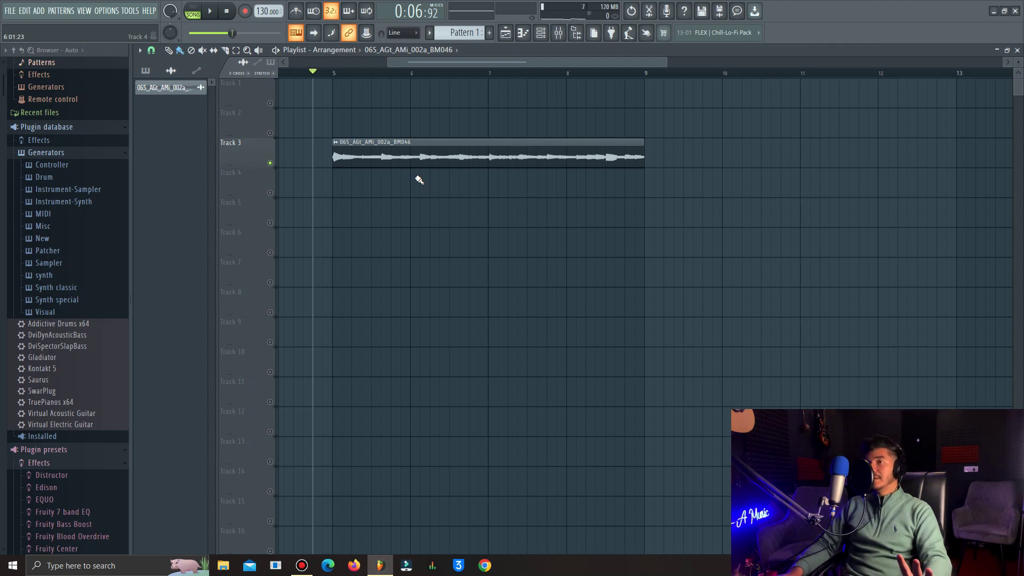
# Load the 065_AGt_AMi_002a_BM046 sample into the Edison audio editor and detect its pitch regions.
pyautogui.doubleClick(446, 149)
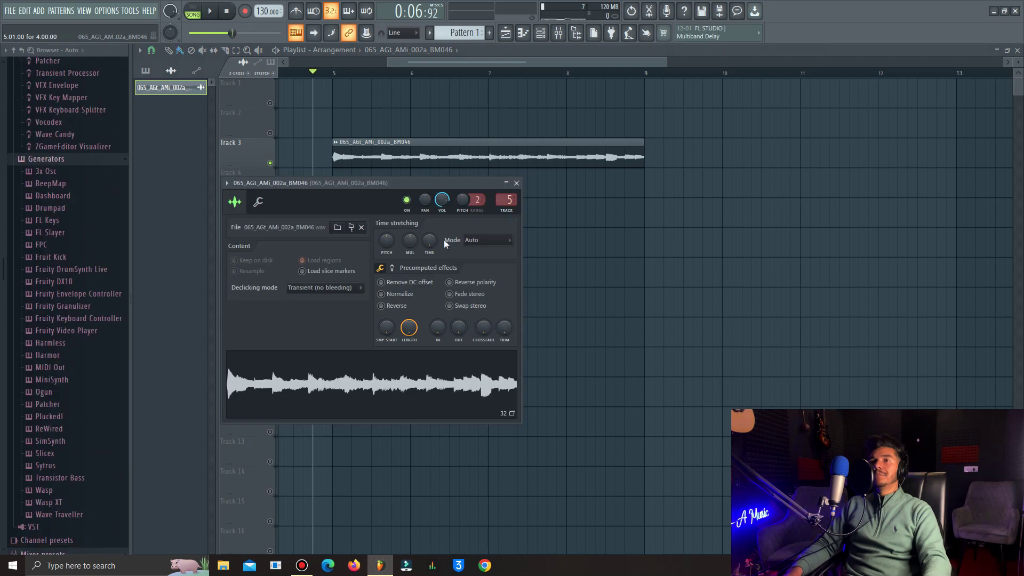
pyautogui.rightClick(414, 376)
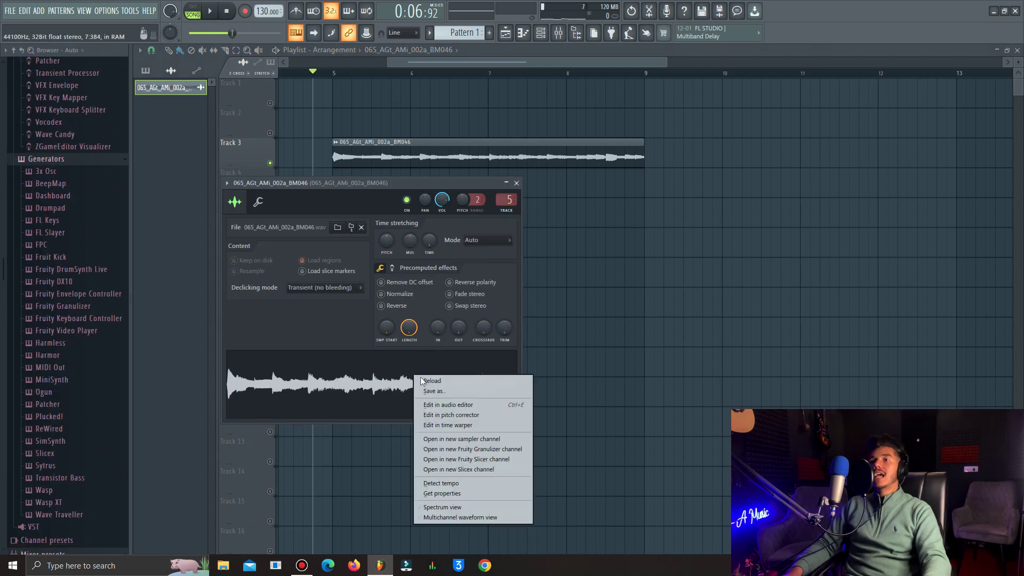
pyautogui.click(447, 404)
pyautogui.moveTo(366, 137); pyautogui.dragTo(518, 168)
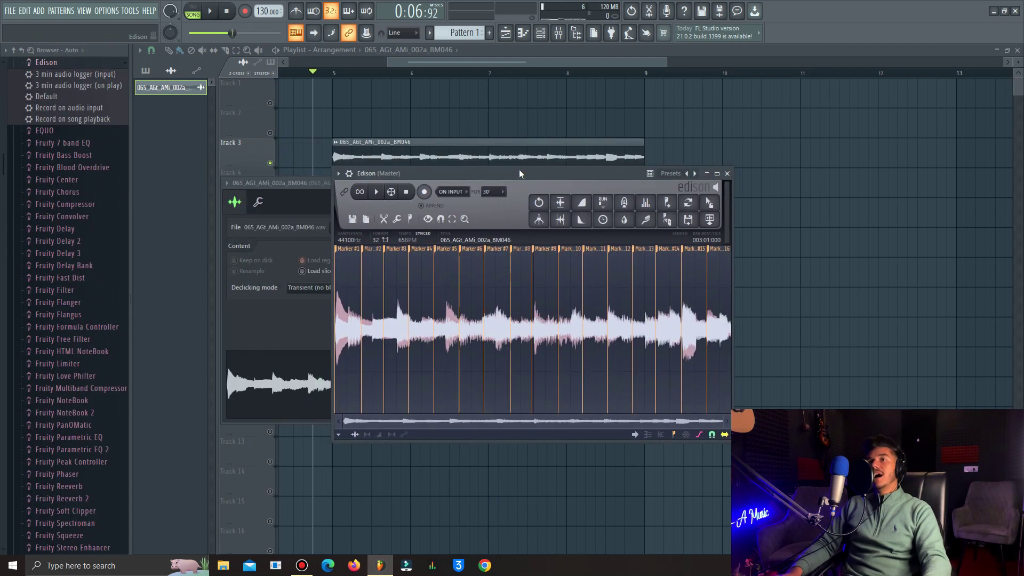
pyautogui.click(411, 219)
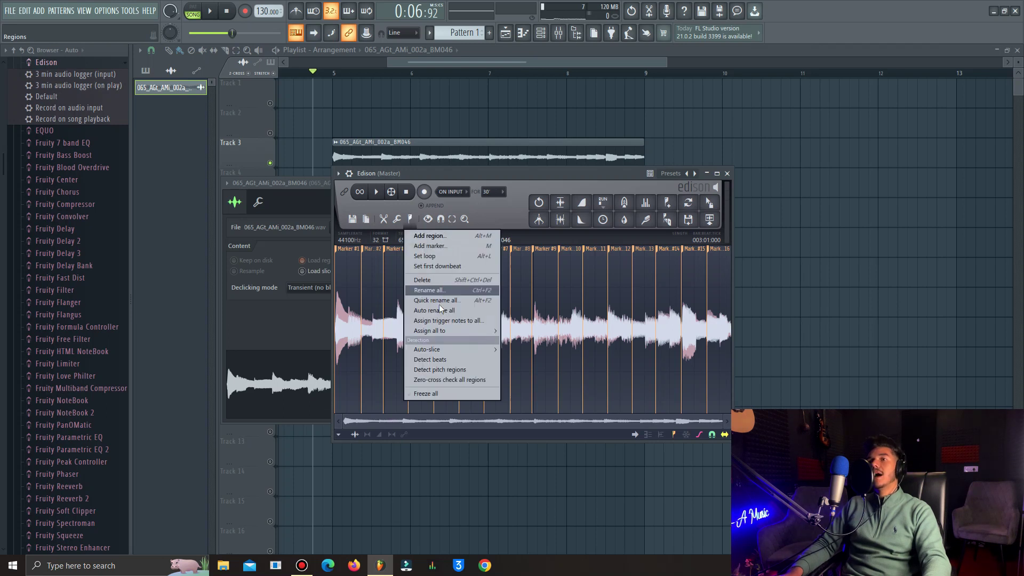
pyautogui.click(434, 368)
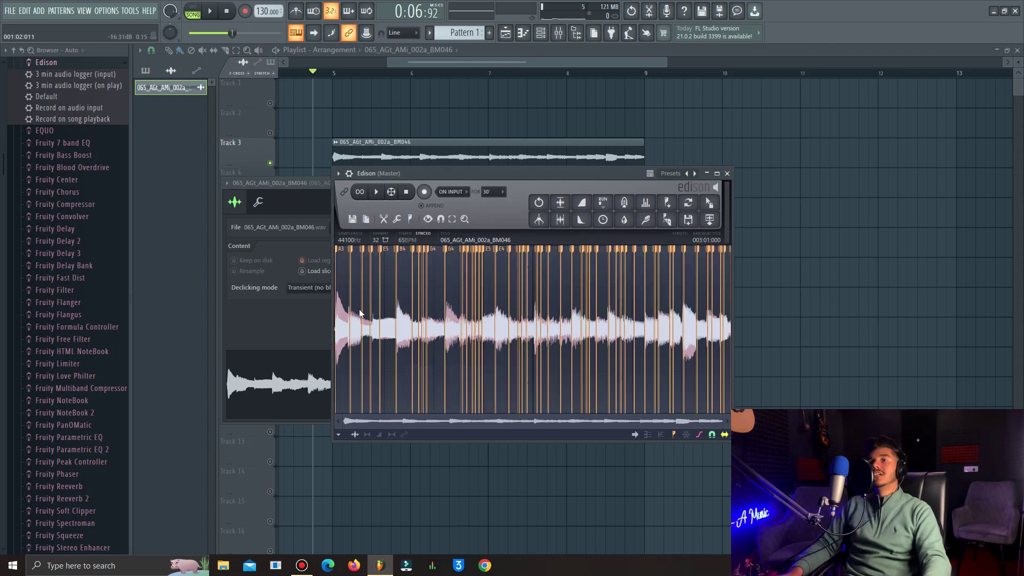
# Examine the note markers at the start of the waveform, close Edison and return to the Playlist.
pyautogui.scroll(3, 347, 304)
pyautogui.scroll(3, 347, 308)
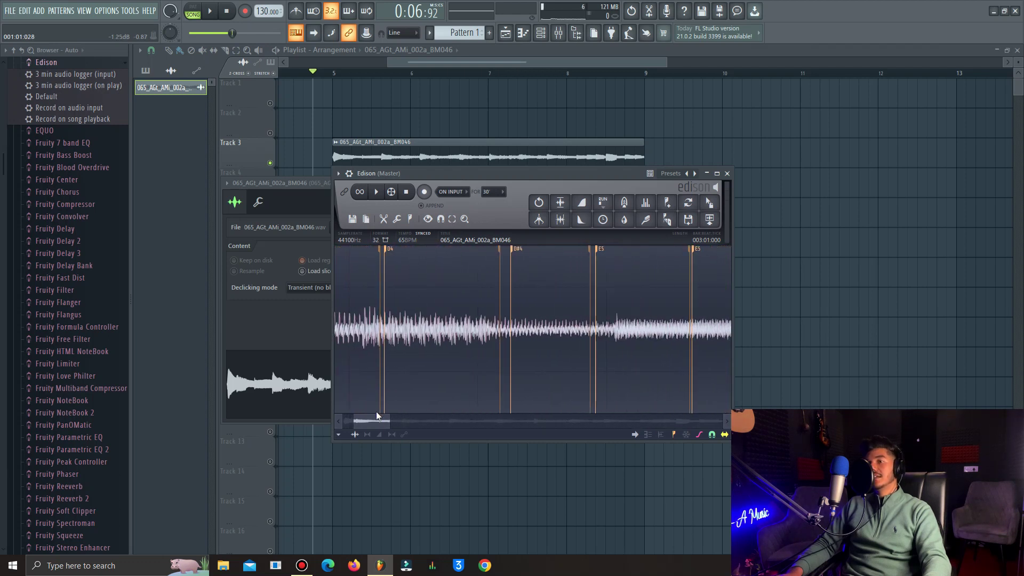
pyautogui.moveTo(376, 420); pyautogui.dragTo(357, 421)
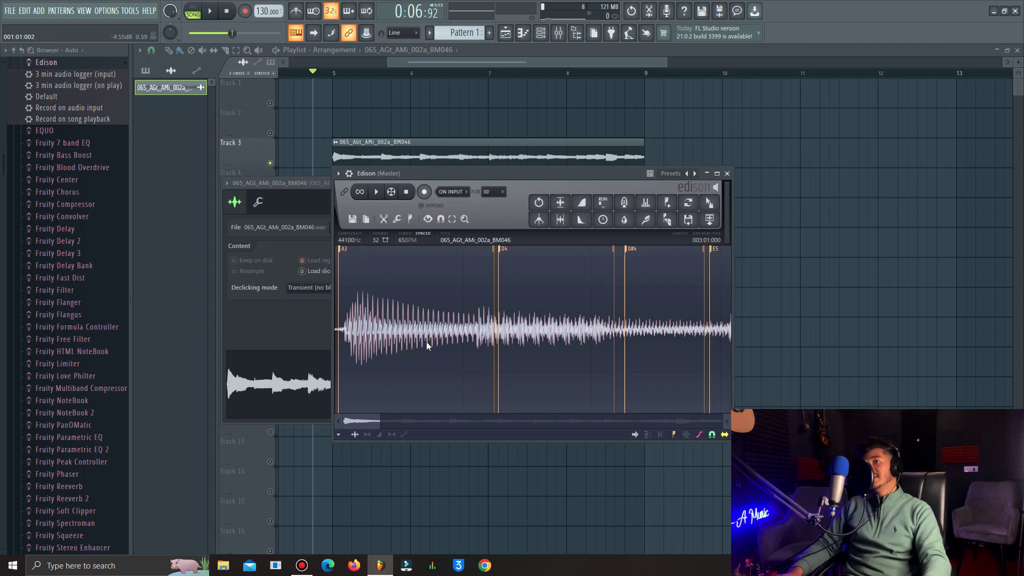
pyautogui.click(727, 173)
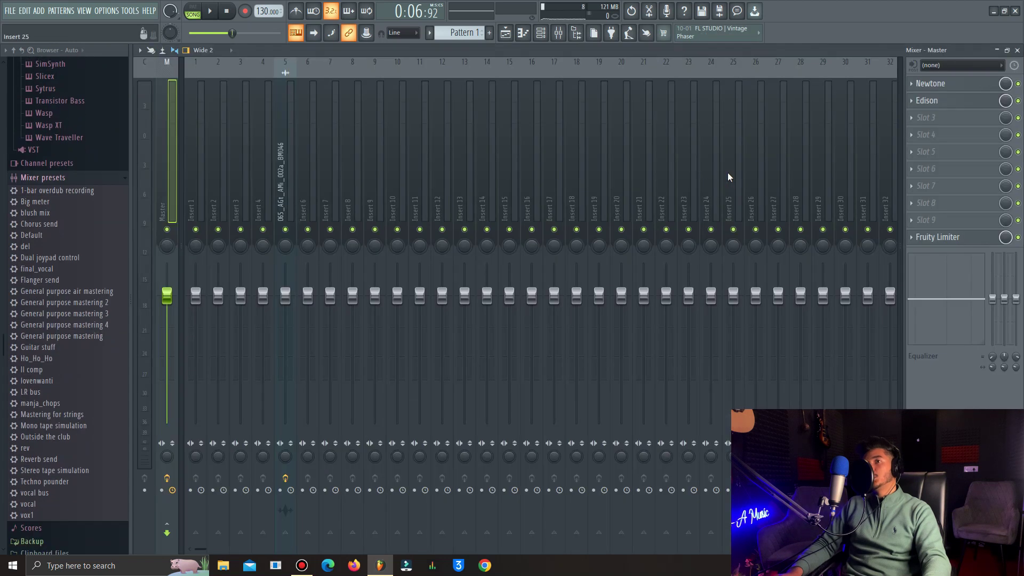
pyautogui.click(505, 33)
pyautogui.scroll(-1, 458, 82)
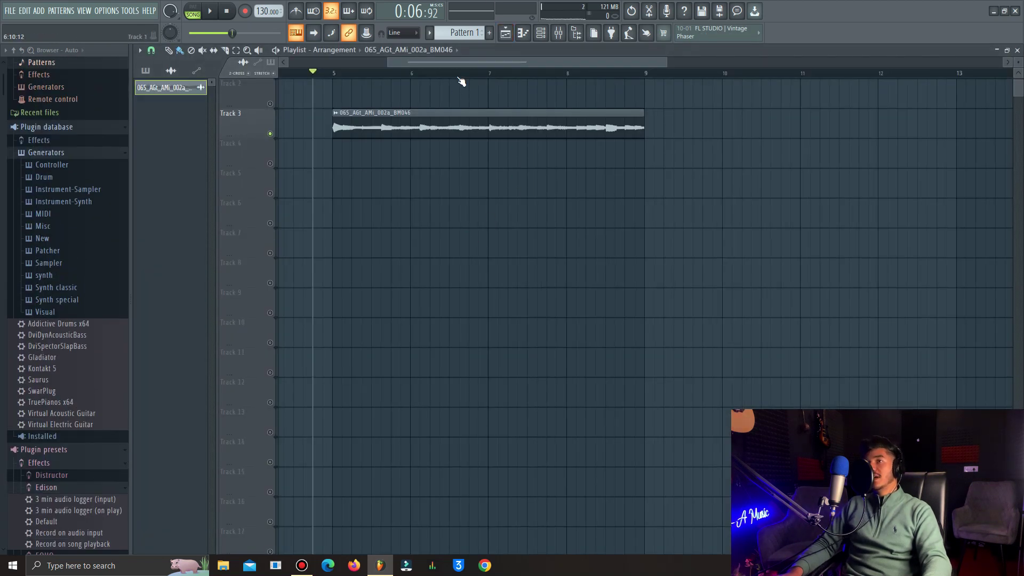
pyautogui.scroll(-1, 461, 80)
pyautogui.scroll(1, 520, 156)
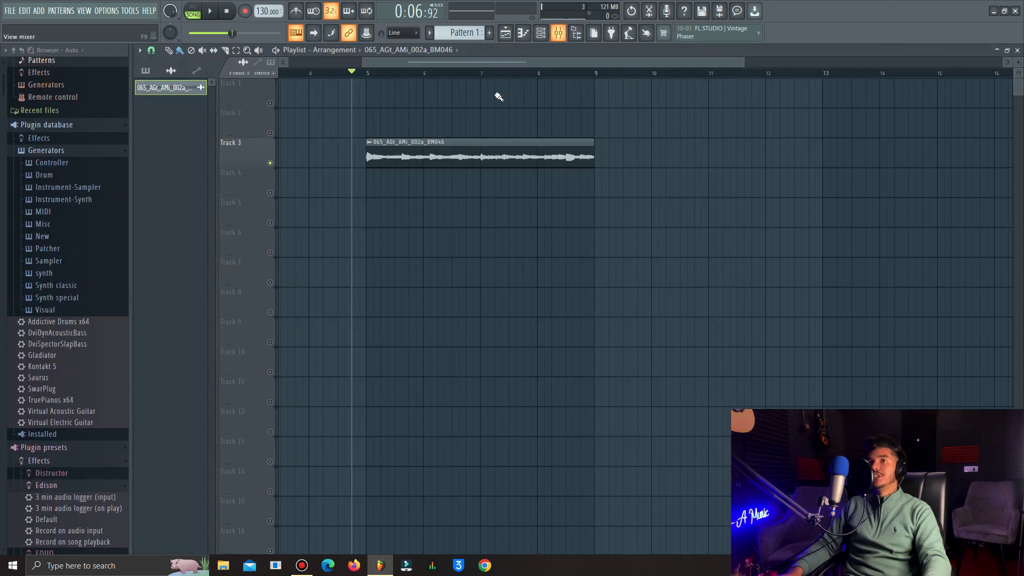
# Select the audio clip's mixer insert 5 and show its GTune plugin.
pyautogui.click(560, 34)
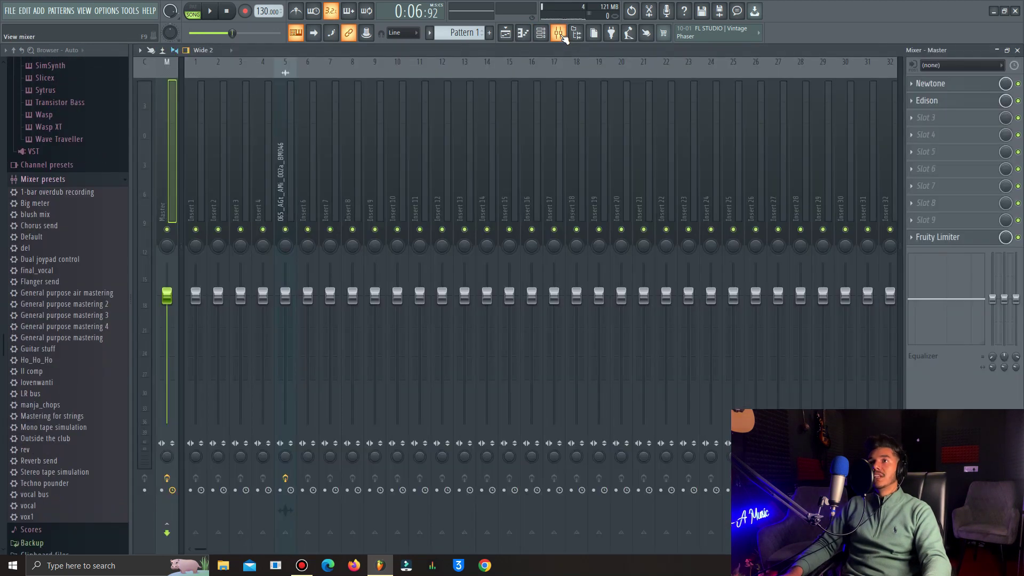
pyautogui.click(286, 78)
pyautogui.click(938, 85)
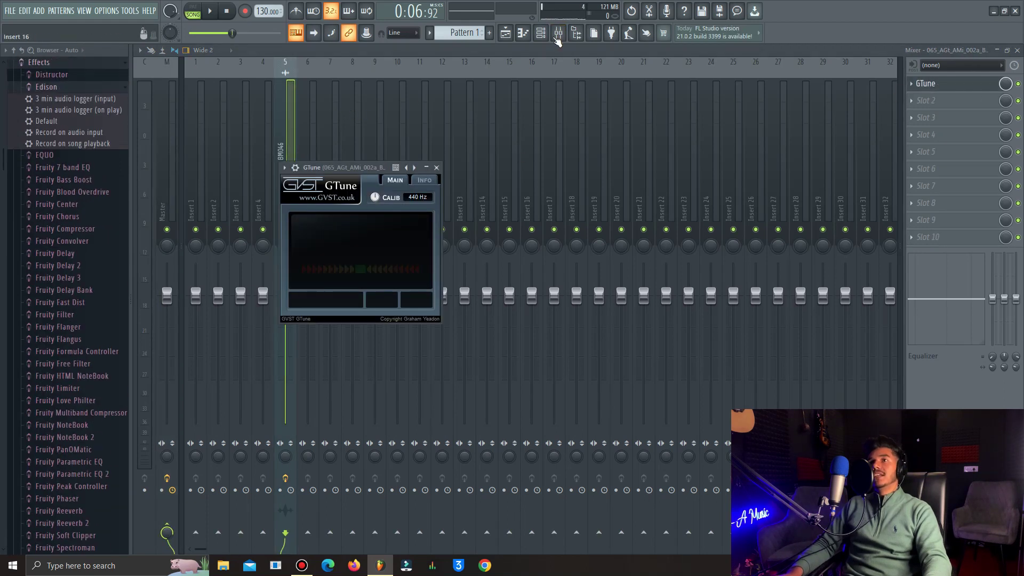
# Check in the Track 3 clip's channel settings which mixer track it is routed to.
pyautogui.click(505, 33)
pyautogui.doubleClick(474, 155)
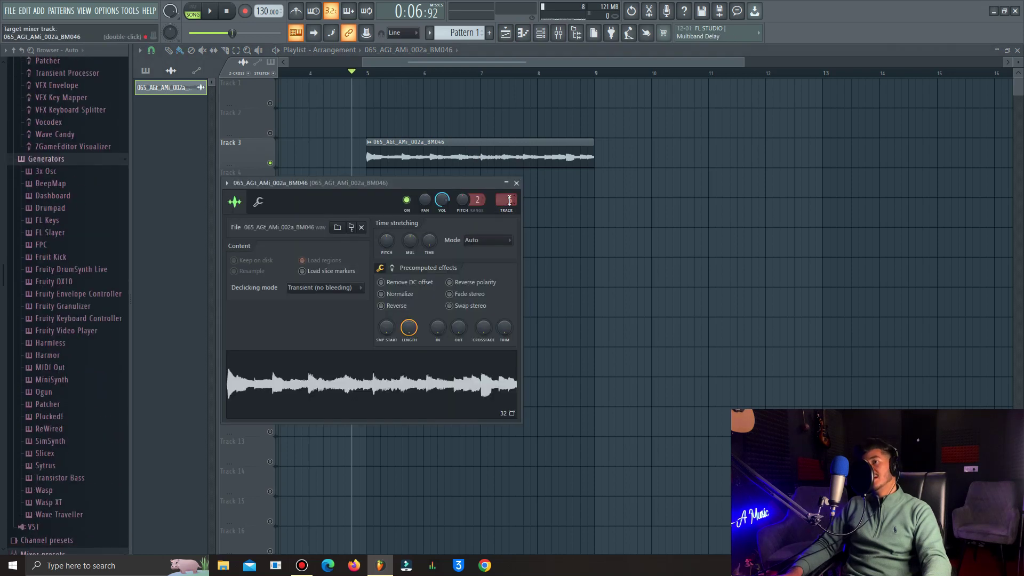
pyautogui.click(616, 213)
# Show GTune on mixer insert 5 and play the loop to read its notes, stopping playback in between.
pyautogui.click(558, 33)
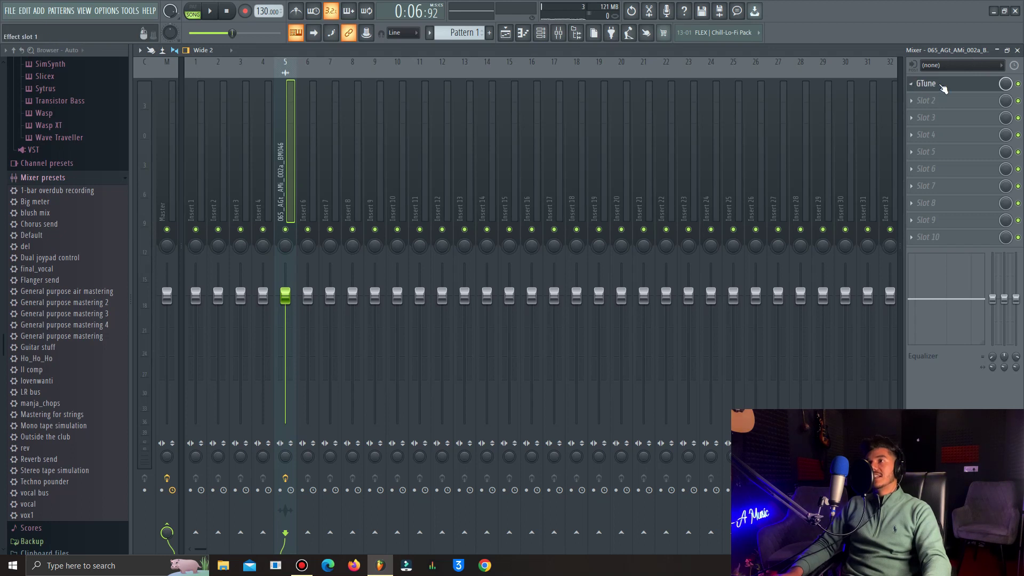
pyautogui.click(941, 86)
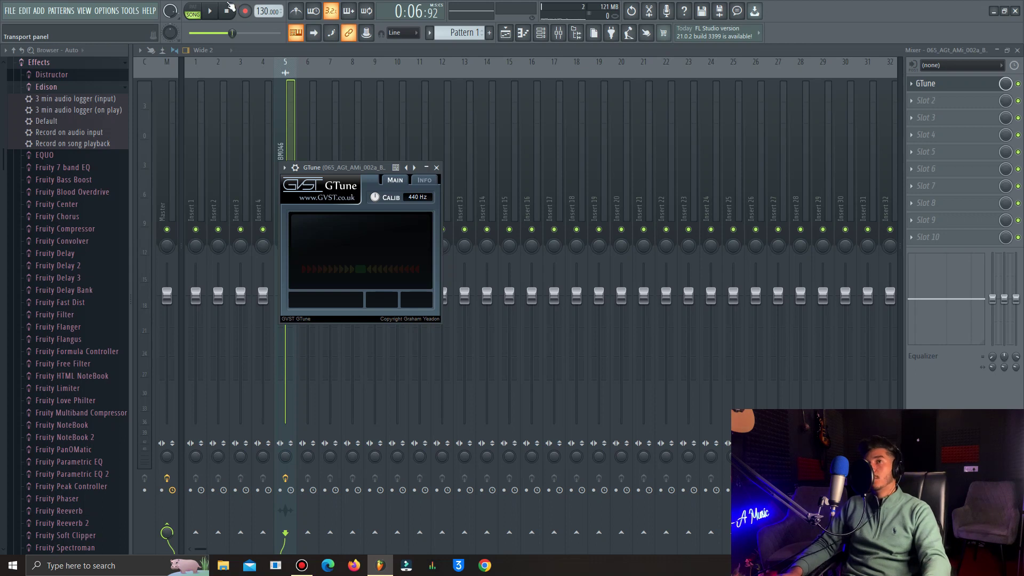
pyautogui.click(216, 13)
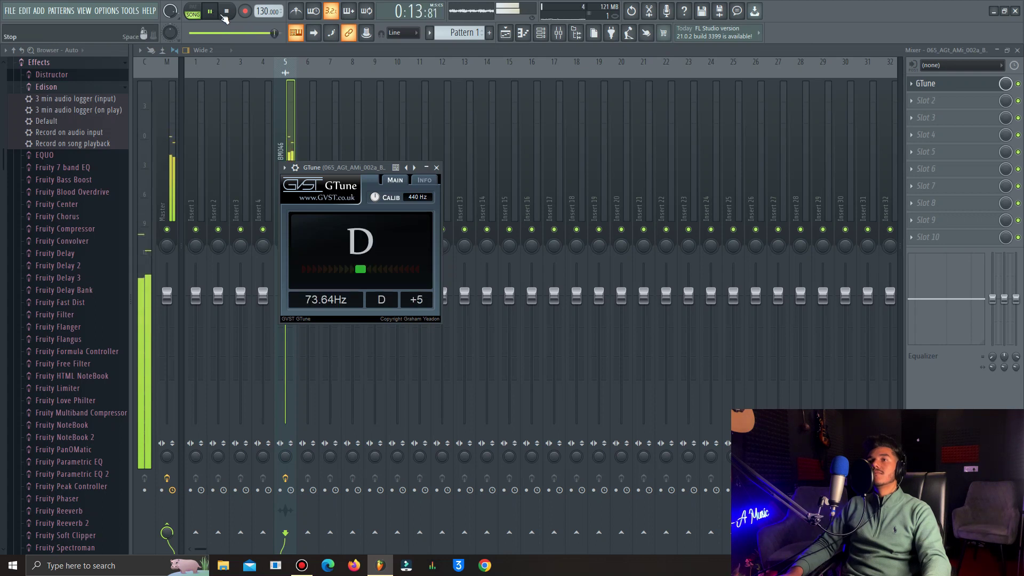
pyautogui.click(225, 15)
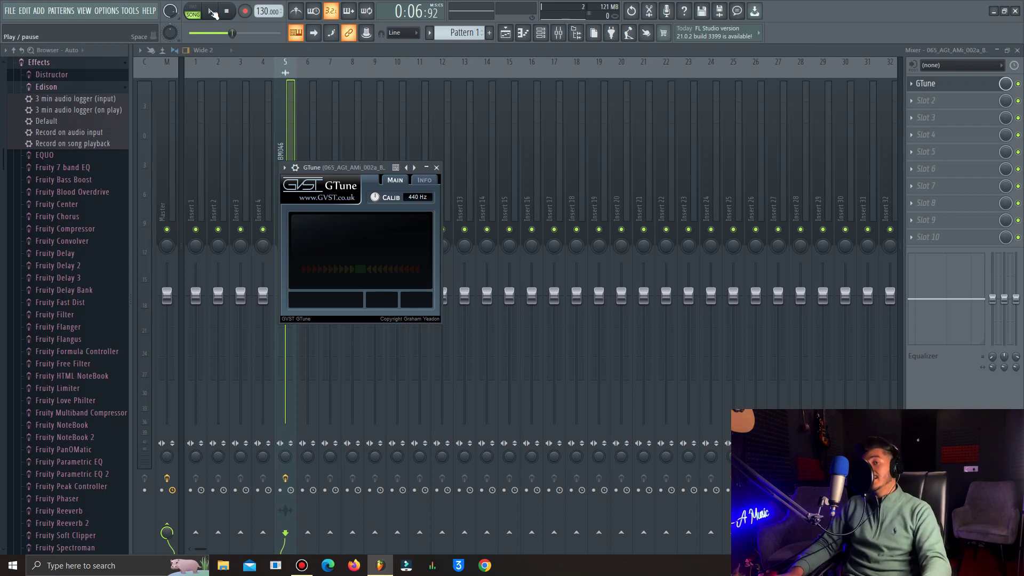
pyautogui.click(211, 12)
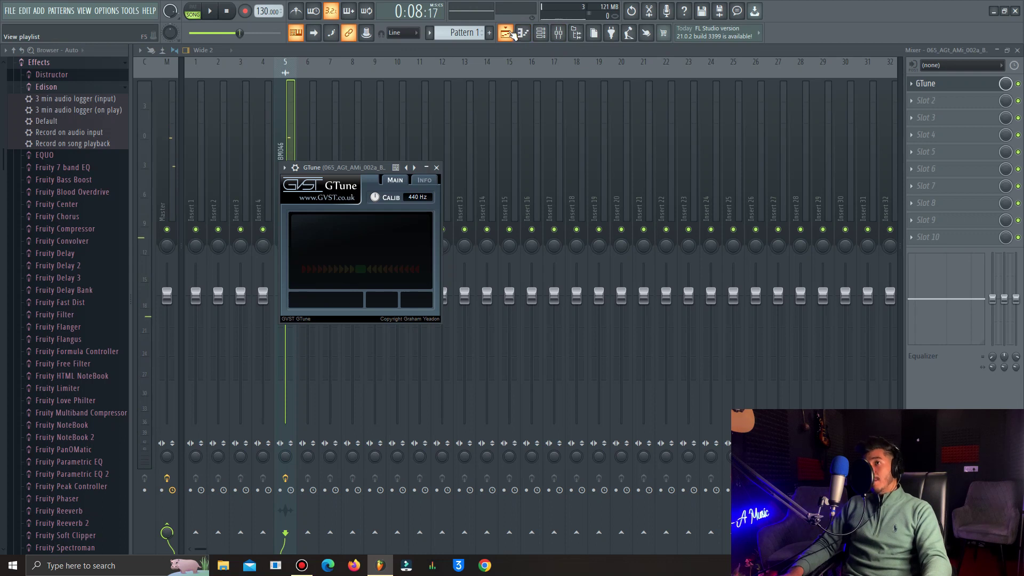
# Return to the Playlist and play the Track 3 clip again to listen for its root note.
pyautogui.click(506, 33)
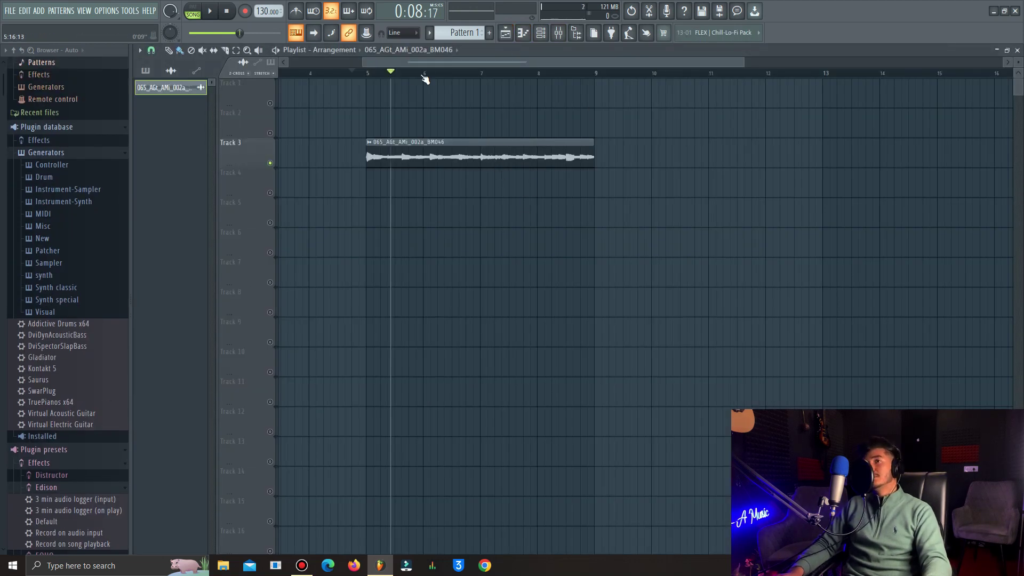
pyautogui.scroll(3, 424, 78)
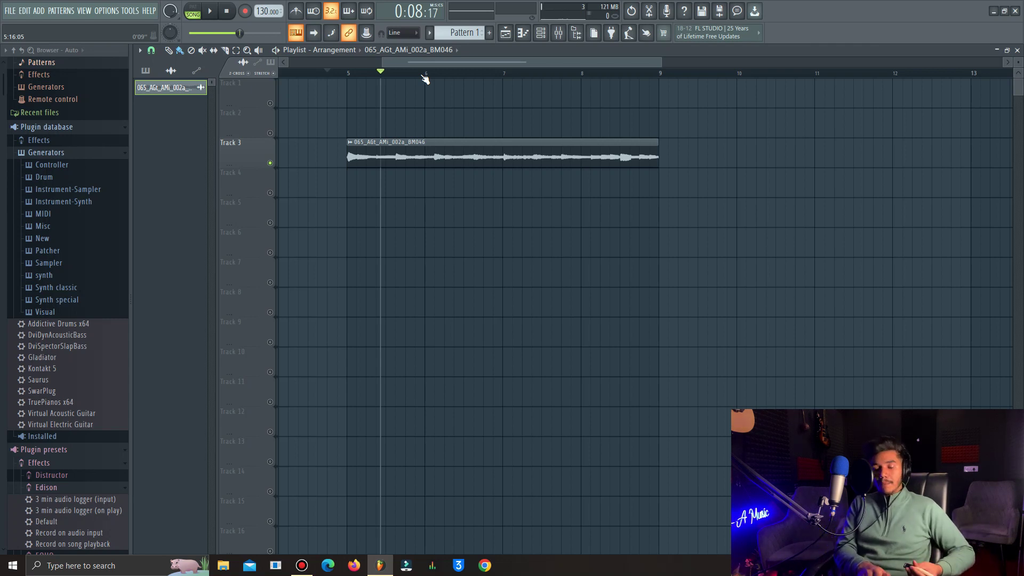
pyautogui.press('space')
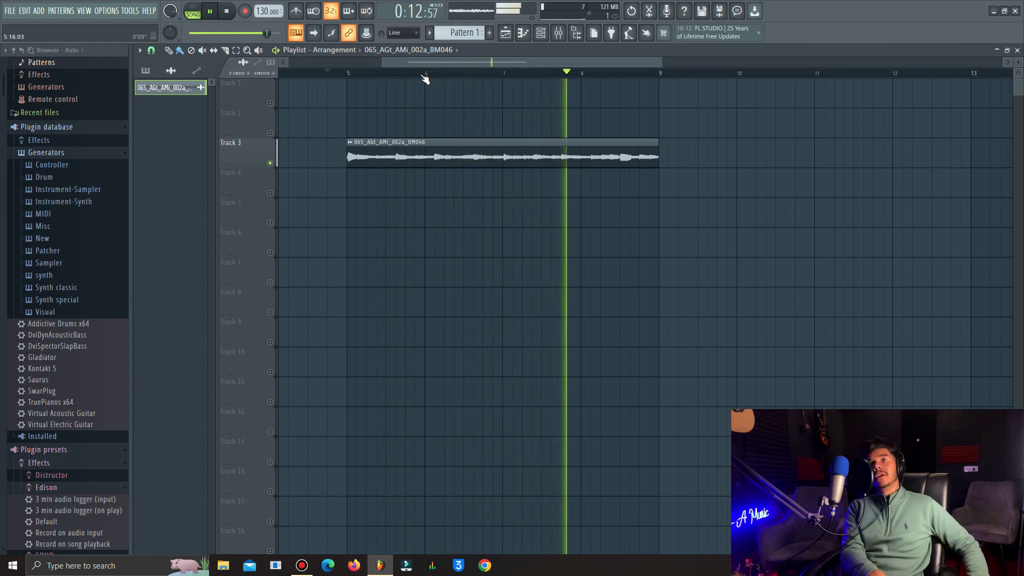
pyautogui.press('space')
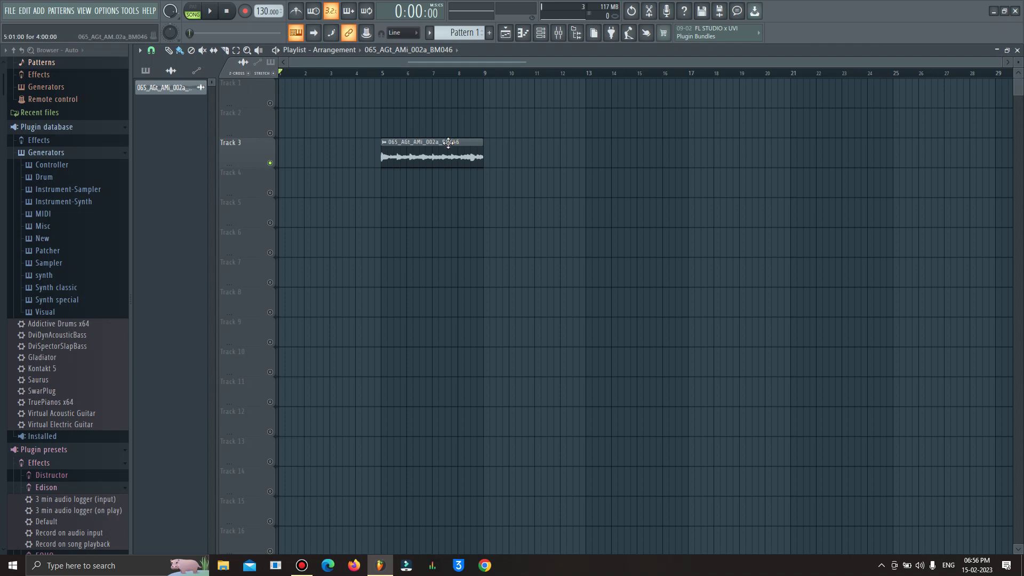
# Add an FL Keys instrument to the channel rack and move its window beside the channel rack.
pyautogui.click(545, 33)
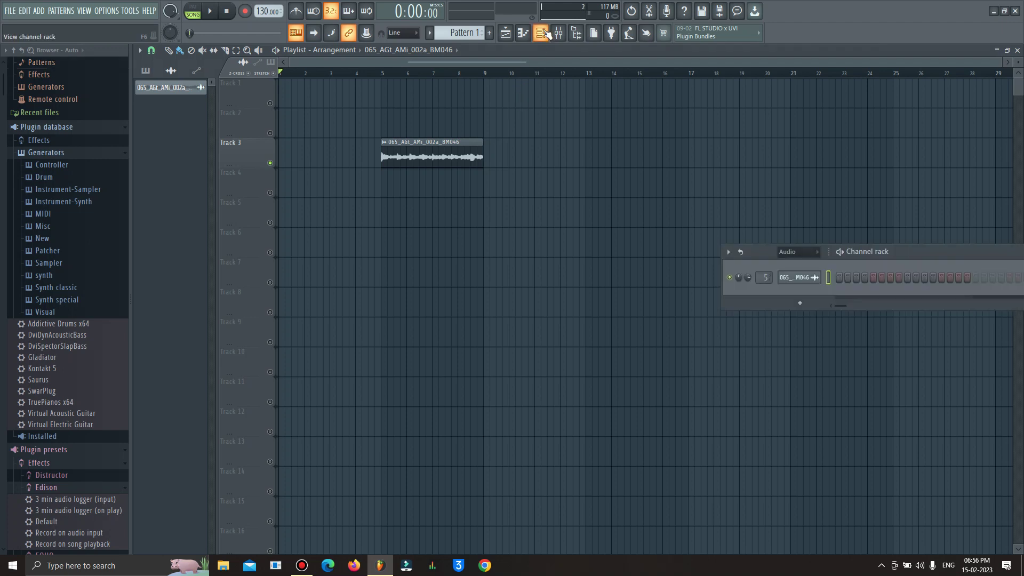
pyautogui.click(797, 303)
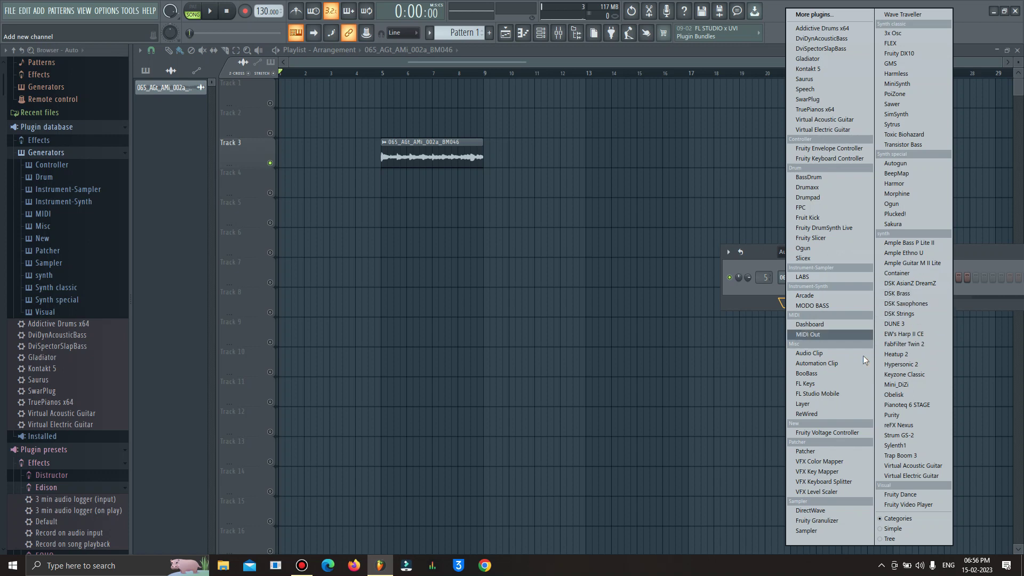
pyautogui.click(808, 383)
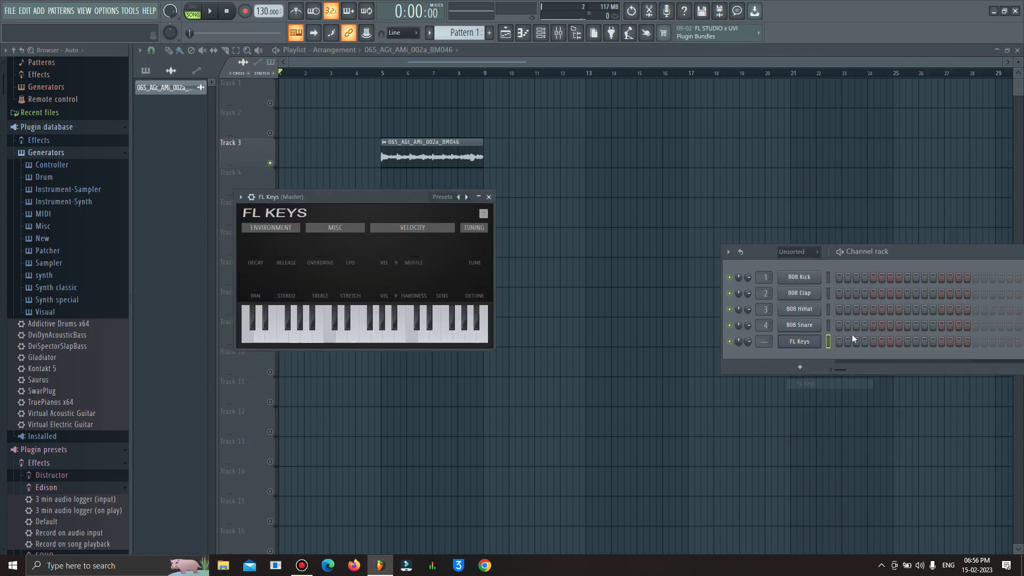
pyautogui.moveTo(399, 201); pyautogui.dragTo(551, 201)
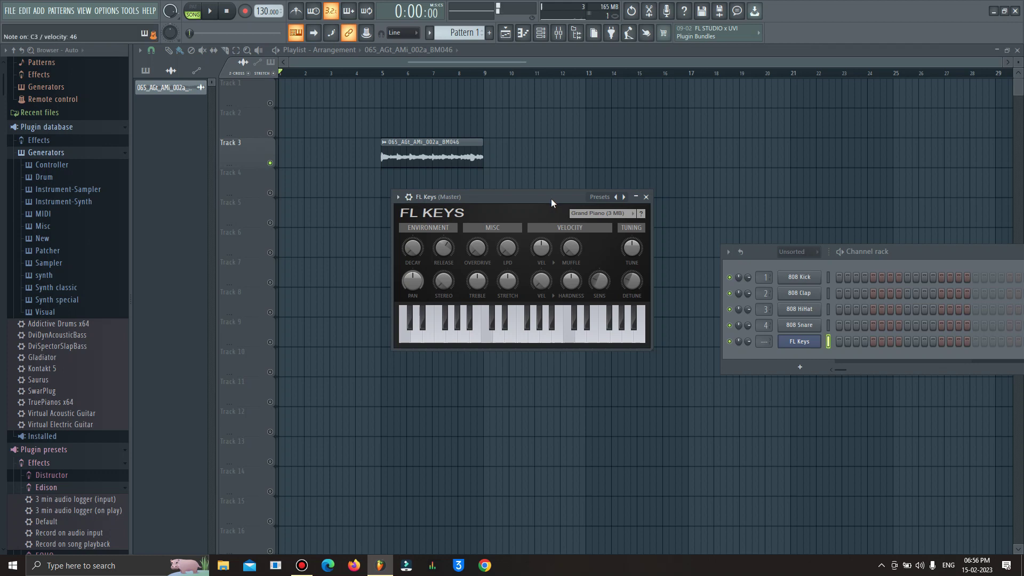
# Open the piano roll of the FL Keys channel at the octave around C3.
pyautogui.rightClick(817, 337)
pyautogui.click(827, 343)
pyautogui.scroll(-5, 451, 209)
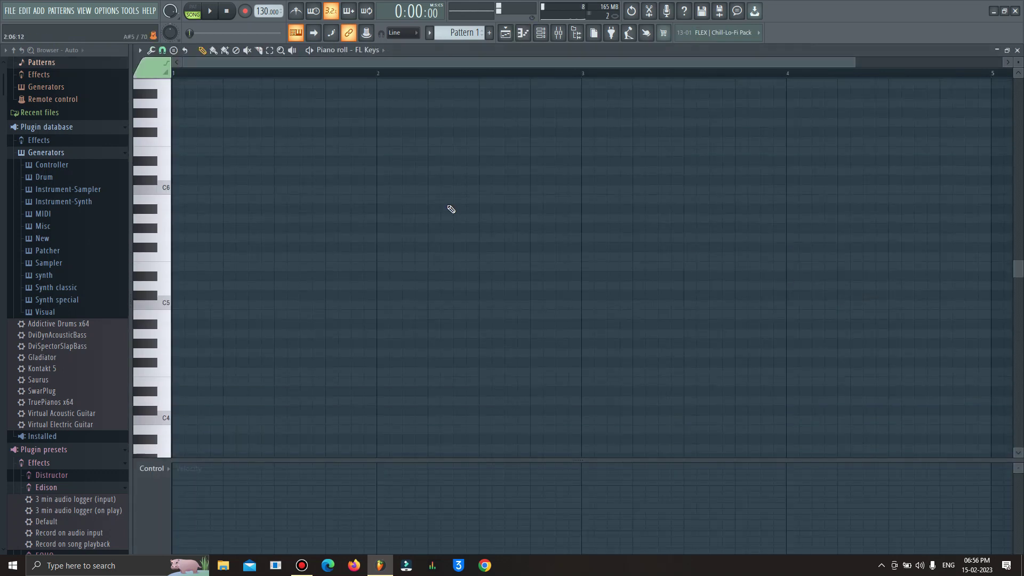
pyautogui.scroll(-6, 451, 209)
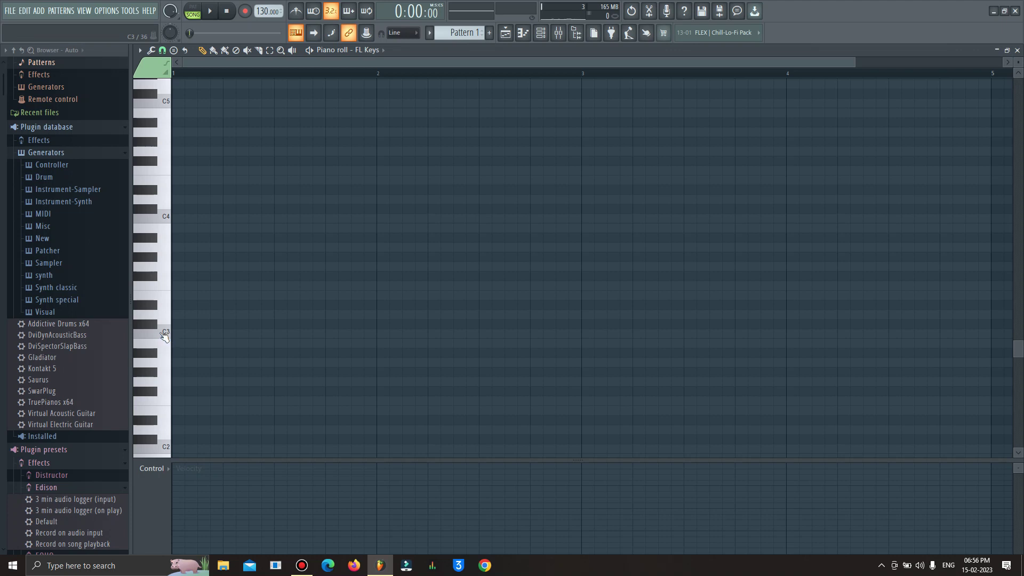
# Audition notes around C3 and upward on the piano roll's keyboard to find the scale by ear.
pyautogui.click(155, 328)
pyautogui.click(155, 327)
pyautogui.moveTo(166, 334); pyautogui.dragTo(159, 241)
pyautogui.click(165, 322)
pyautogui.click(165, 294)
pyautogui.click(164, 290)
pyautogui.click(165, 289)
pyautogui.click(164, 333)
pyautogui.click(156, 330)
pyautogui.click(166, 348)
pyautogui.click(169, 252)
pyautogui.click(155, 244)
# Set the time-stretching mode of the Playlist's Track 3 audio clip to Stretch.
pyautogui.click(506, 33)
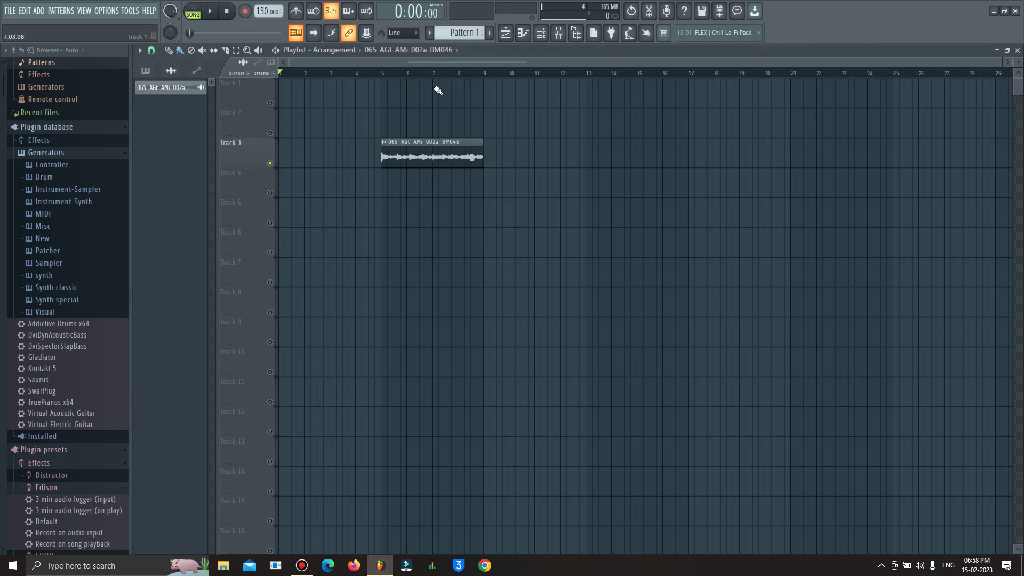
pyautogui.doubleClick(408, 141)
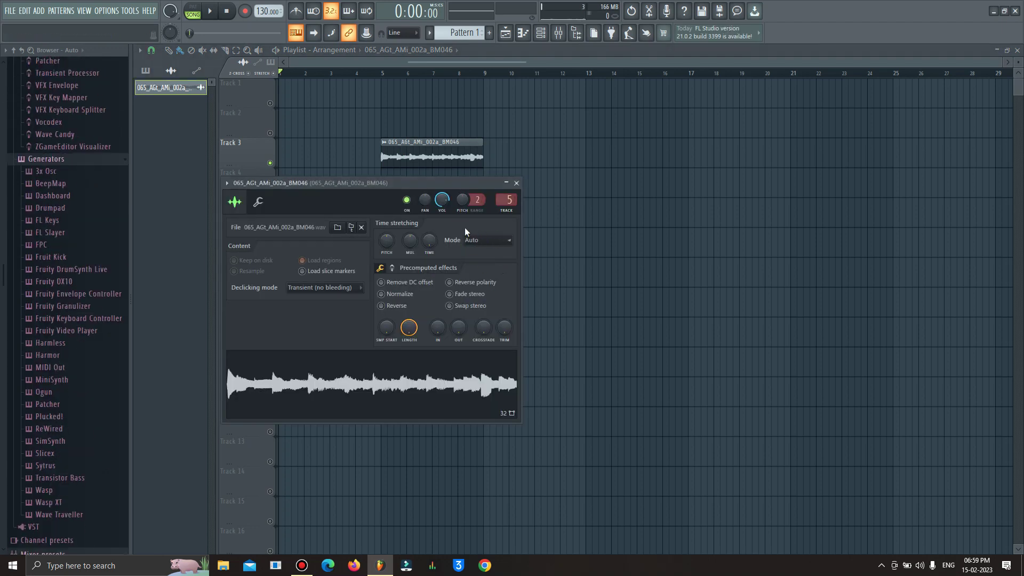
pyautogui.click(473, 242)
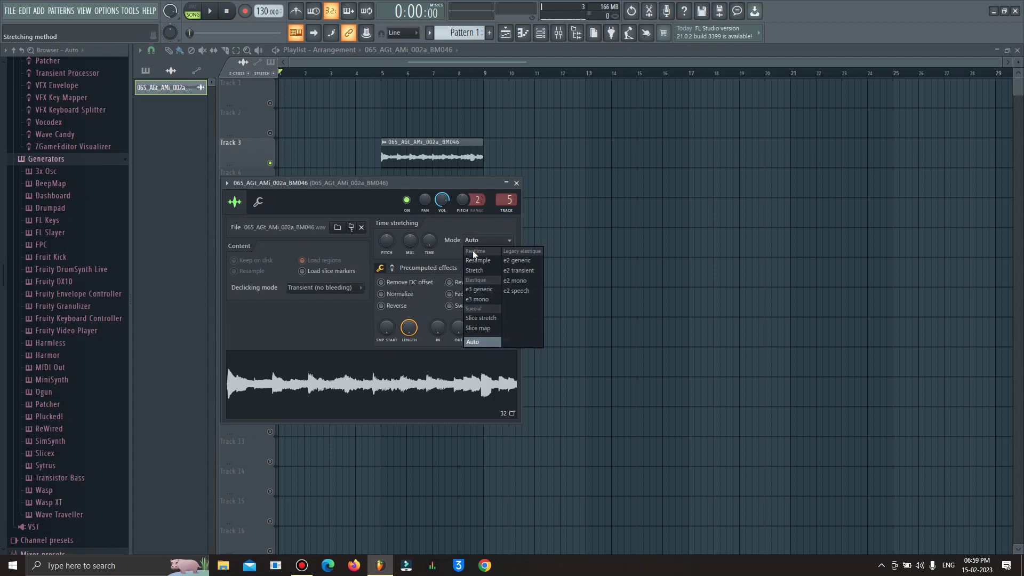
pyautogui.click(476, 272)
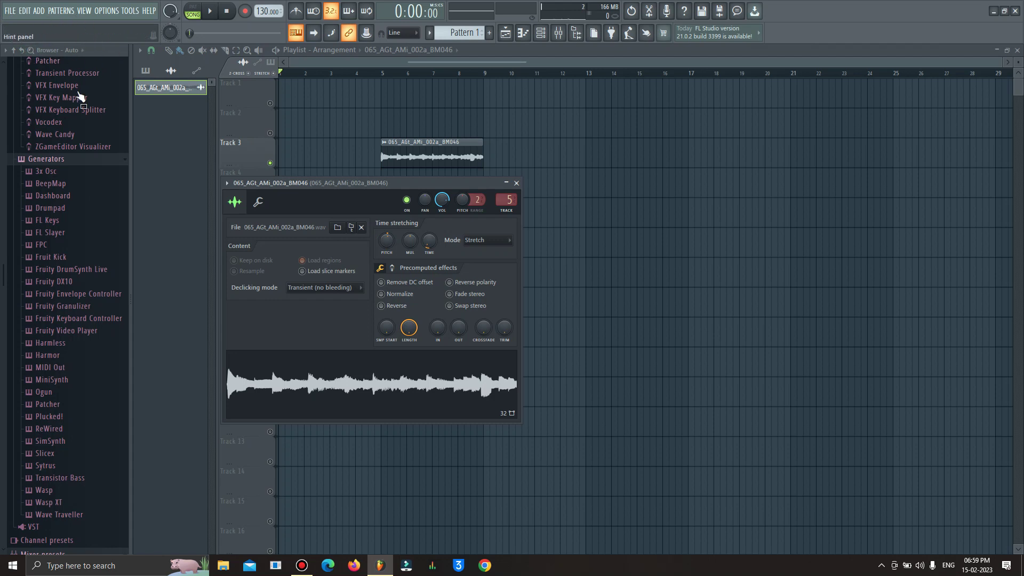
# Set the time-stretching mode of the Track 3 audio clip to e3 generic and close the clip's settings.
pyautogui.scroll(1, 389, 238)
pyautogui.click(493, 244)
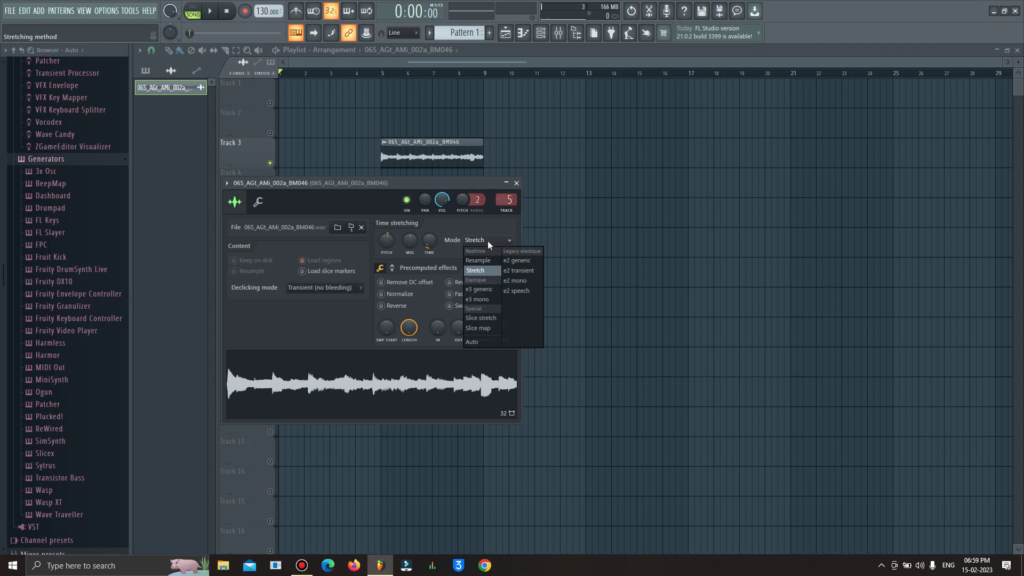
pyautogui.click(477, 291)
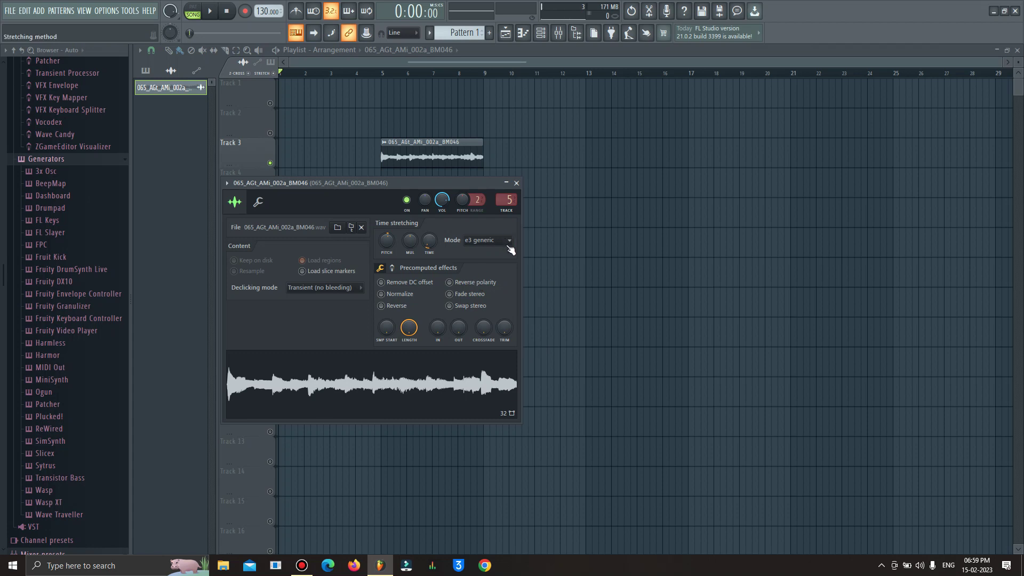
pyautogui.click(516, 183)
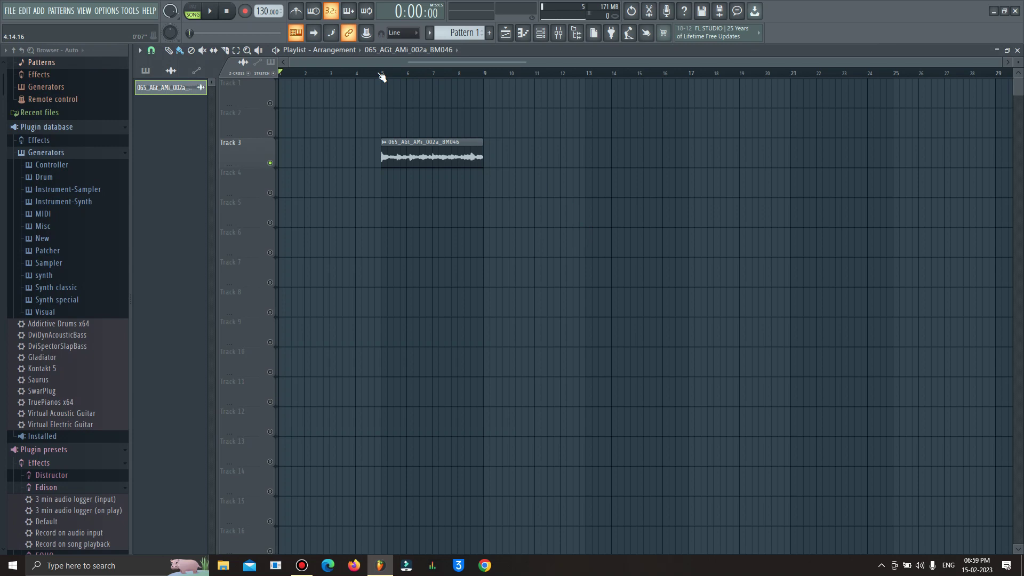
# Play the Track 3 loop from just before bar 5 in the Playlist and stop the playback.
pyautogui.scroll(3, 381, 78)
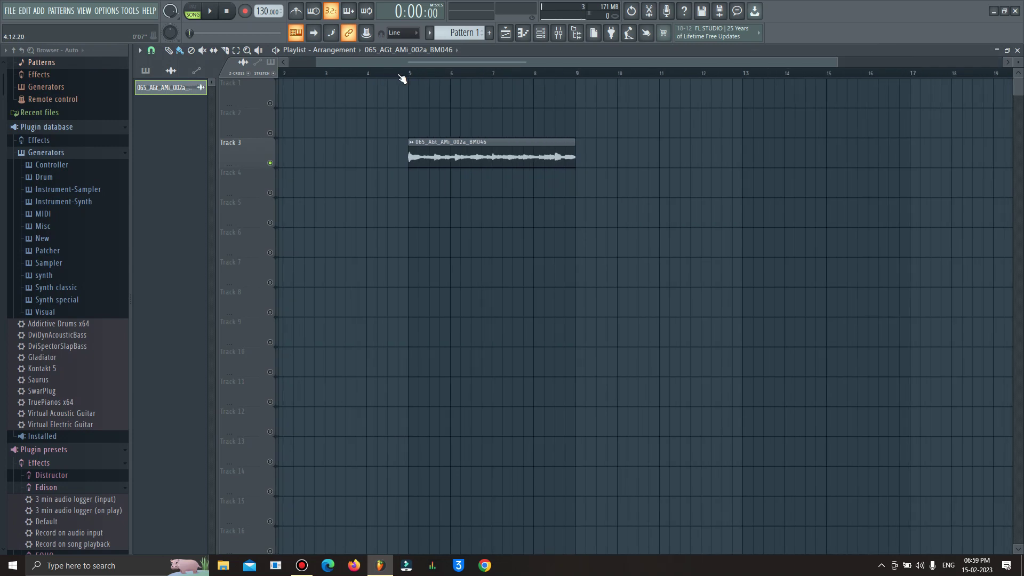
pyautogui.click(399, 75)
pyautogui.scroll(-1, 402, 79)
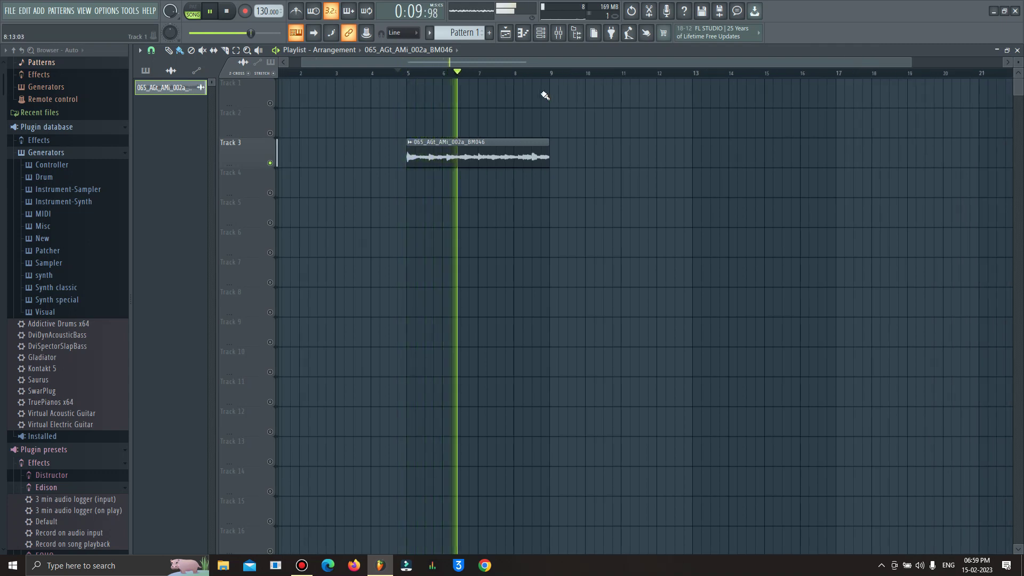
pyautogui.press('space')
pyautogui.click(548, 33)
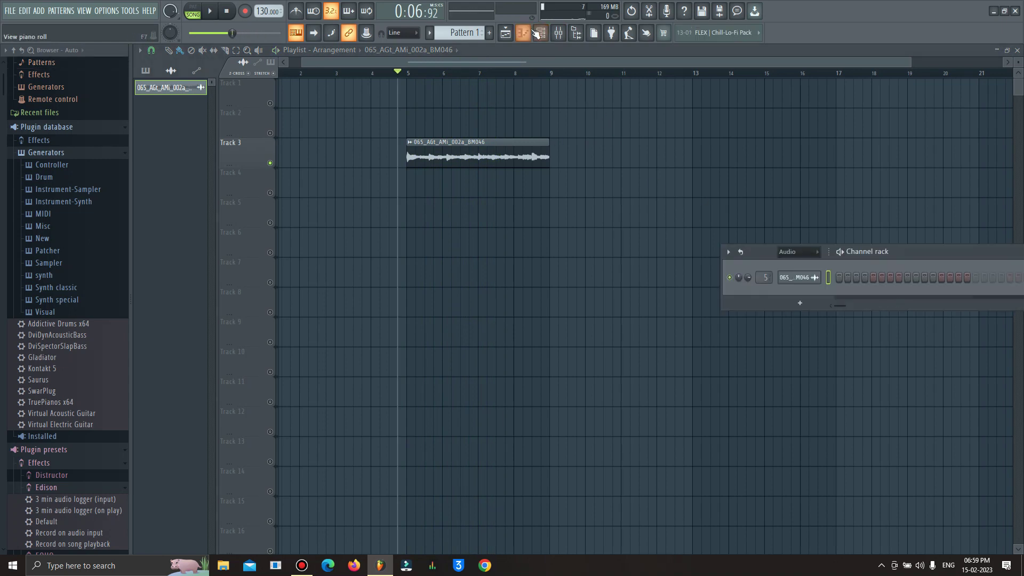
pyautogui.click(525, 34)
pyautogui.click(162, 249)
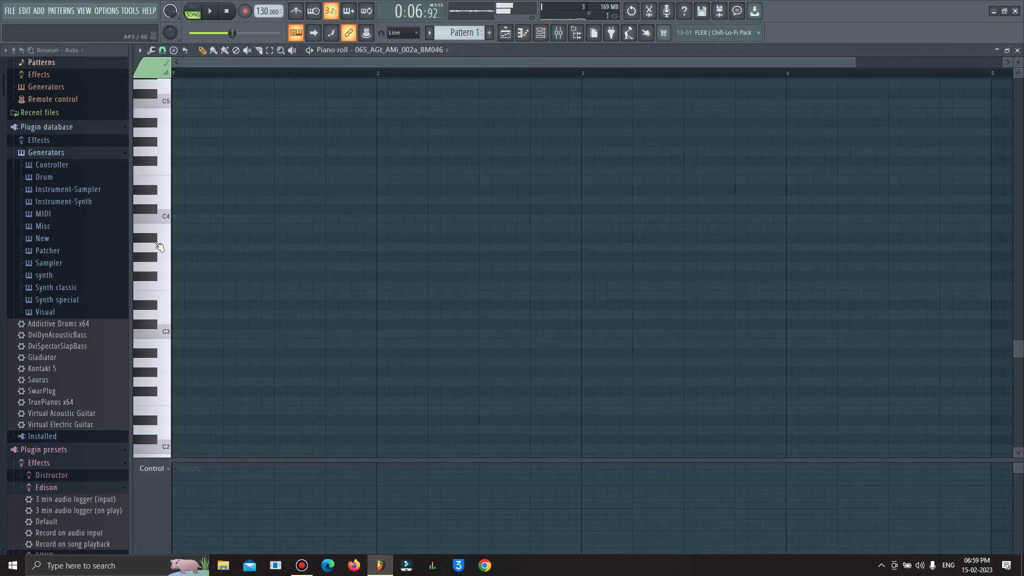
pyautogui.press('space')
# Show all channels in the channel rack and open the piano roll of the FL Keys channel.
pyautogui.press('F6')
pyautogui.press('space')
pyautogui.click(788, 252)
pyautogui.click(788, 262)
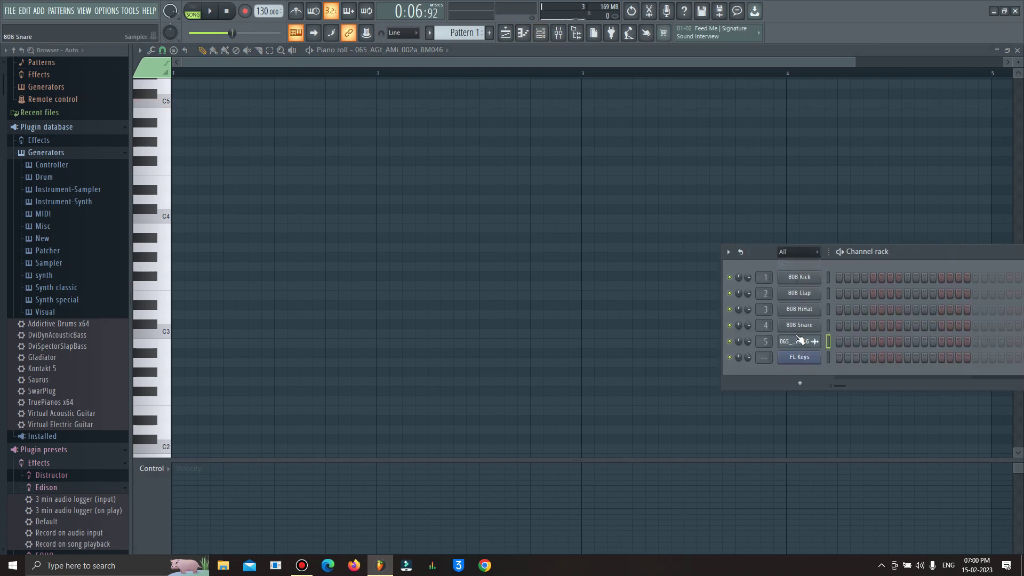
pyautogui.rightClick(802, 358)
pyautogui.click(816, 362)
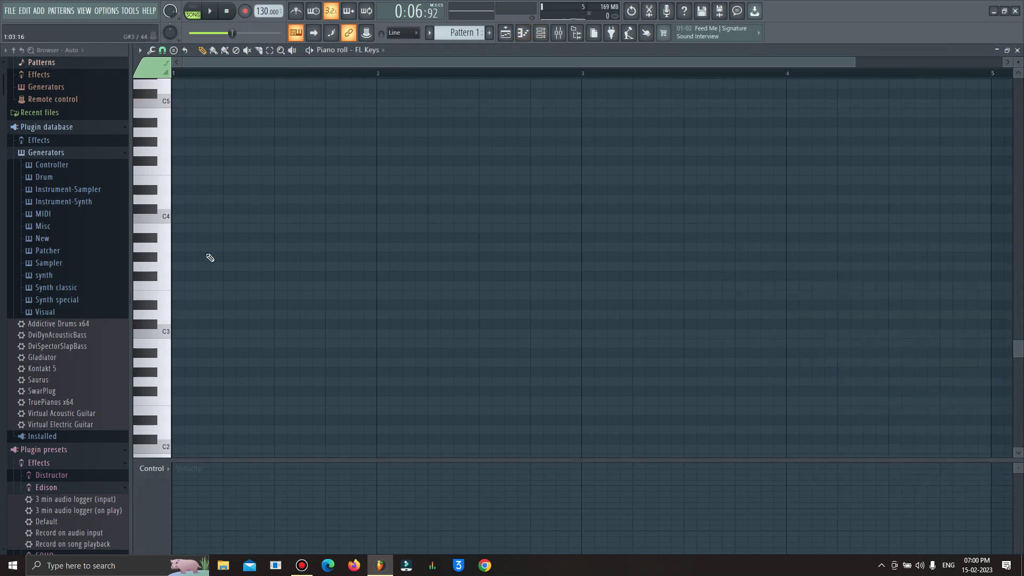
# Audition notes around C3 and A#3 on the FL Keys piano roll's keyboard, comparing them with the loop's playback.
pyautogui.scroll(-1, 170, 327)
pyautogui.click(169, 327)
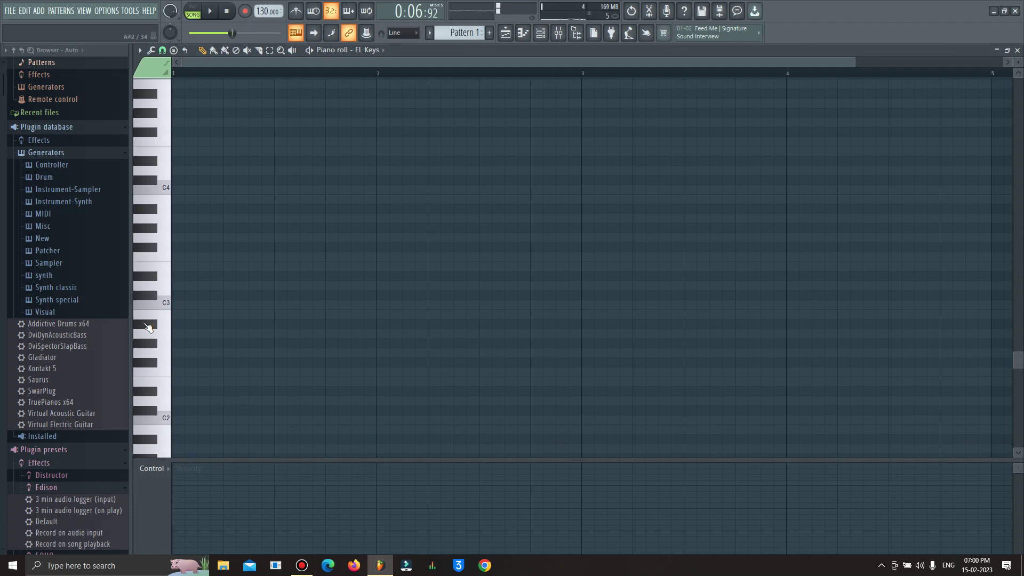
pyautogui.click(158, 209)
pyautogui.click(158, 212)
pyautogui.press('space')
pyautogui.click(155, 212)
pyautogui.click(155, 211)
pyautogui.press('space')
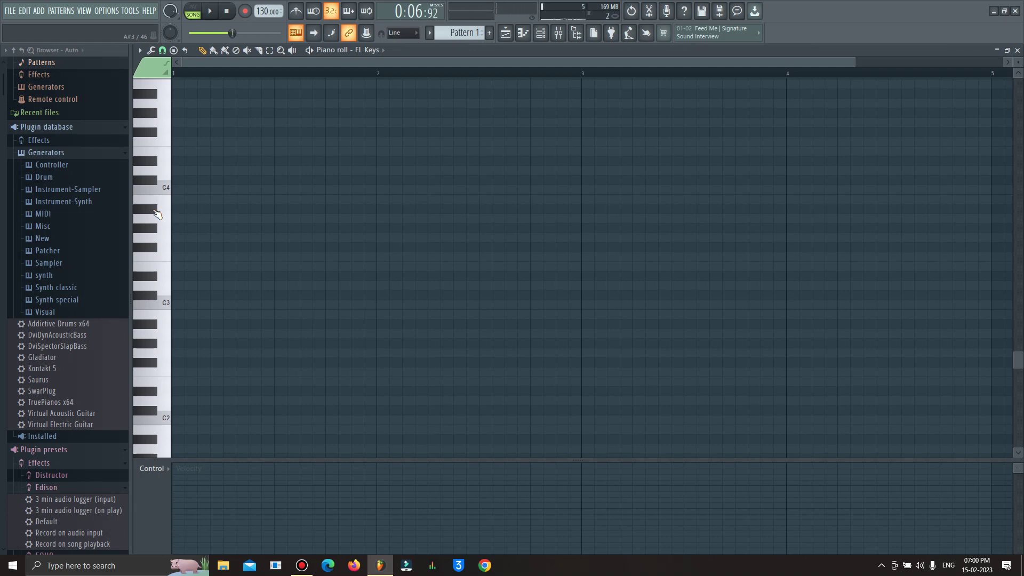
# Return to the Playlist and reopen the FL Keys piano roll through the channel rack.
pyautogui.click(508, 33)
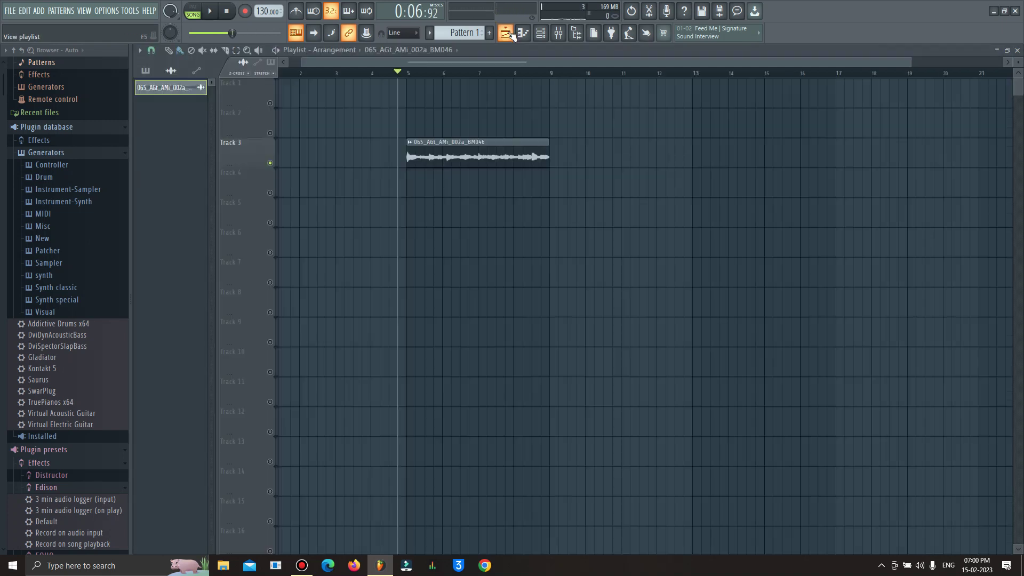
pyautogui.click(541, 33)
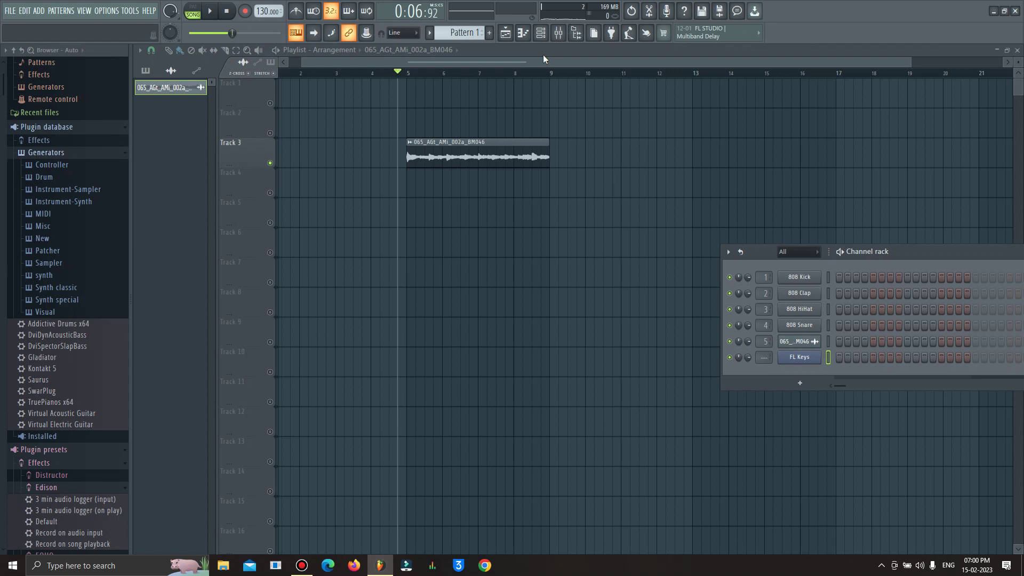
pyautogui.click(541, 35)
pyautogui.click(540, 35)
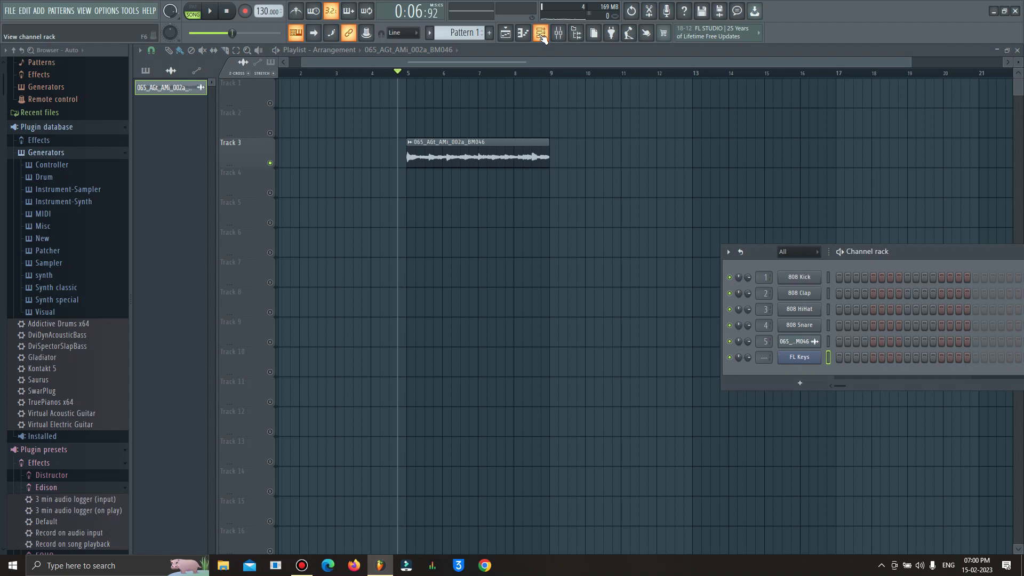
pyautogui.click(558, 32)
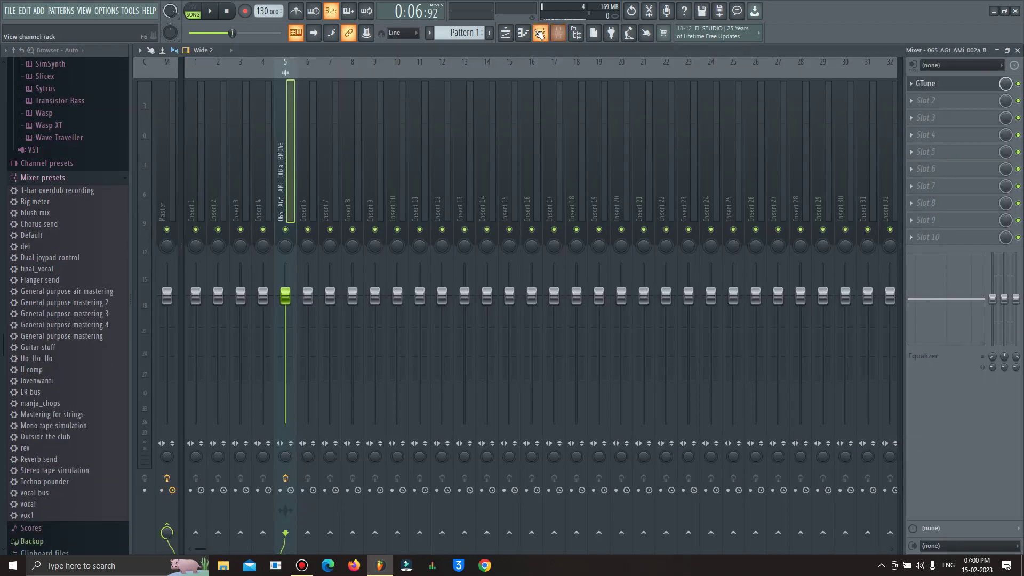
pyautogui.click(539, 34)
pyautogui.click(814, 361)
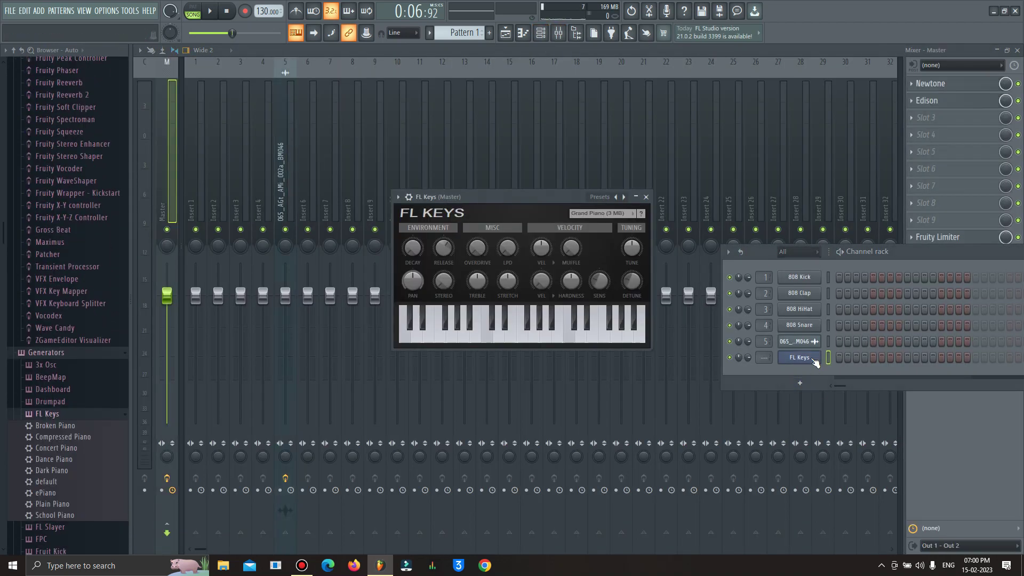
pyautogui.rightClick(816, 359)
pyautogui.click(825, 365)
pyautogui.click(523, 32)
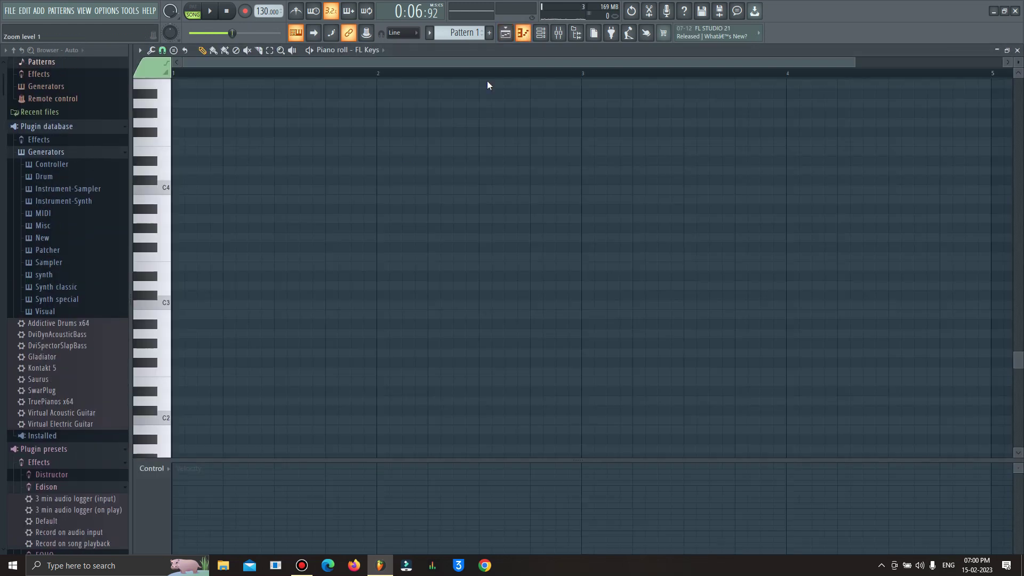
# Audition A2 and the notes just above it on the FL Keys piano roll's keyboard.
pyautogui.scroll(-2, 169, 289)
pyautogui.click(165, 279)
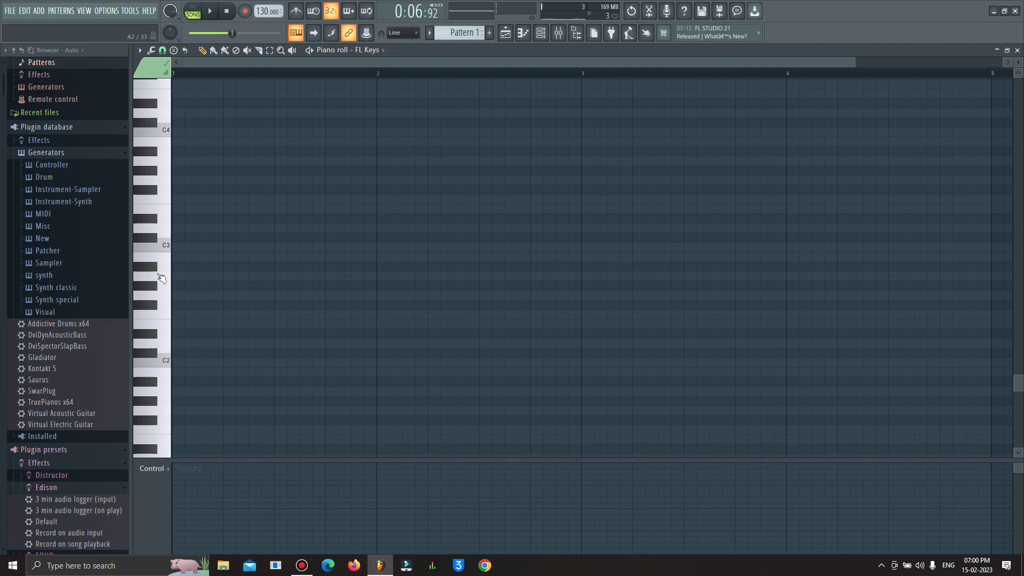
pyautogui.moveTo(159, 273); pyautogui.dragTo(163, 263)
pyautogui.click(158, 278)
pyautogui.click(157, 274)
pyautogui.click(158, 275)
pyautogui.click(165, 265)
# Set the Track 3 audio clip's pitch shift to +200 cents in Stretch mode and return its time-stretching mode to e3 generic.
pyautogui.click(505, 33)
pyautogui.doubleClick(488, 160)
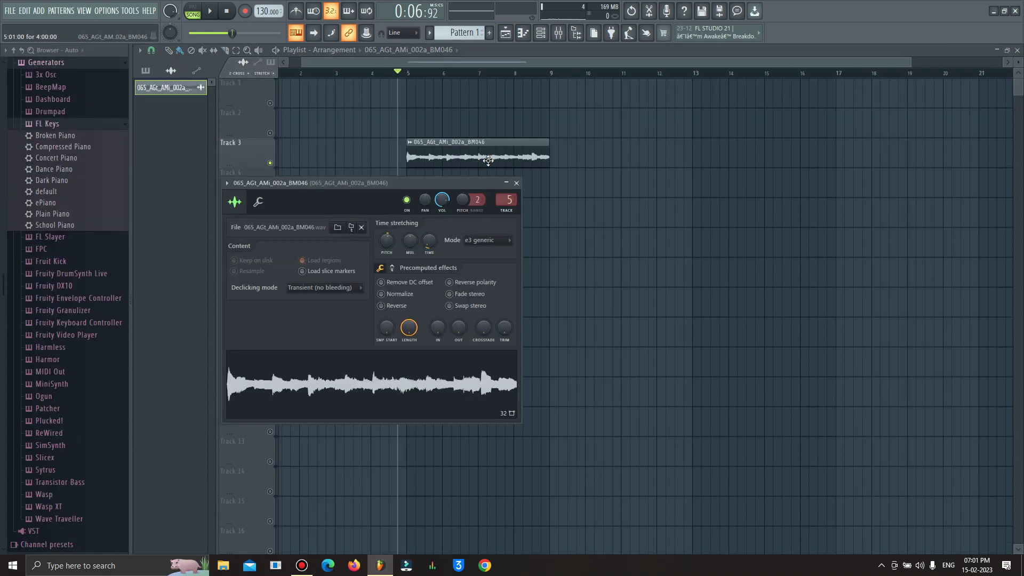
pyautogui.click(494, 242)
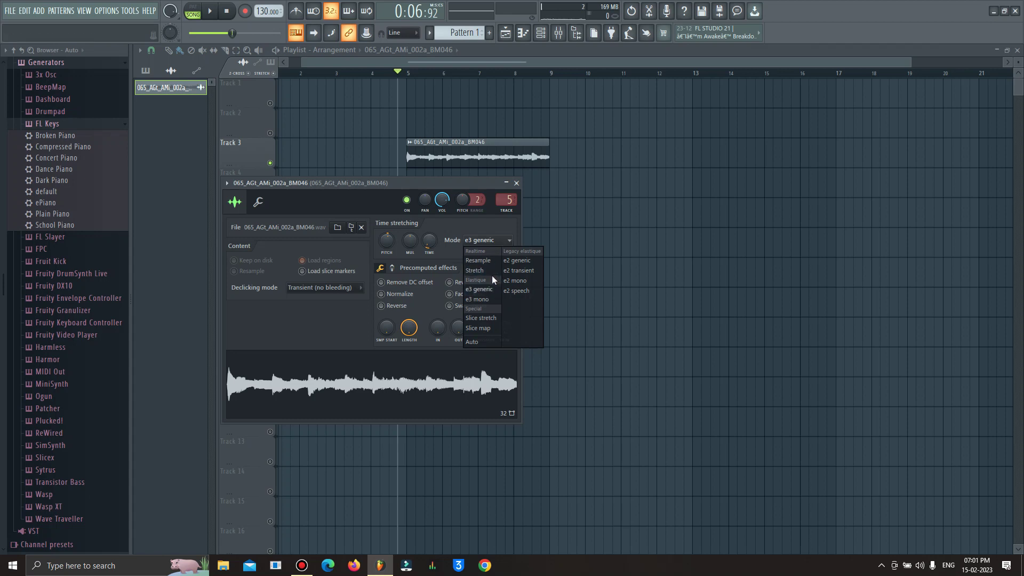
pyautogui.click(488, 271)
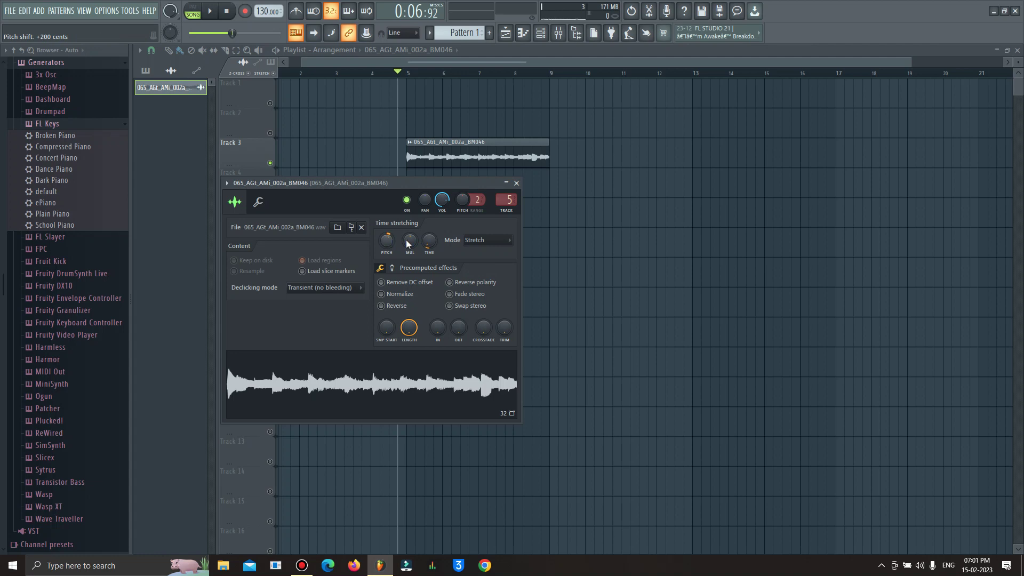
pyautogui.click(485, 240)
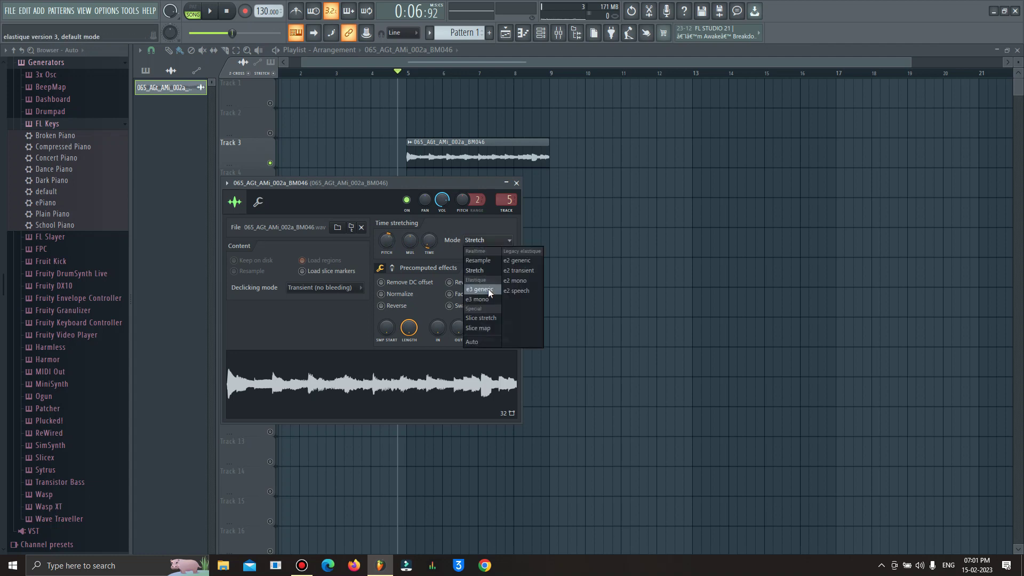
pyautogui.click(488, 291)
pyautogui.press('Escape')
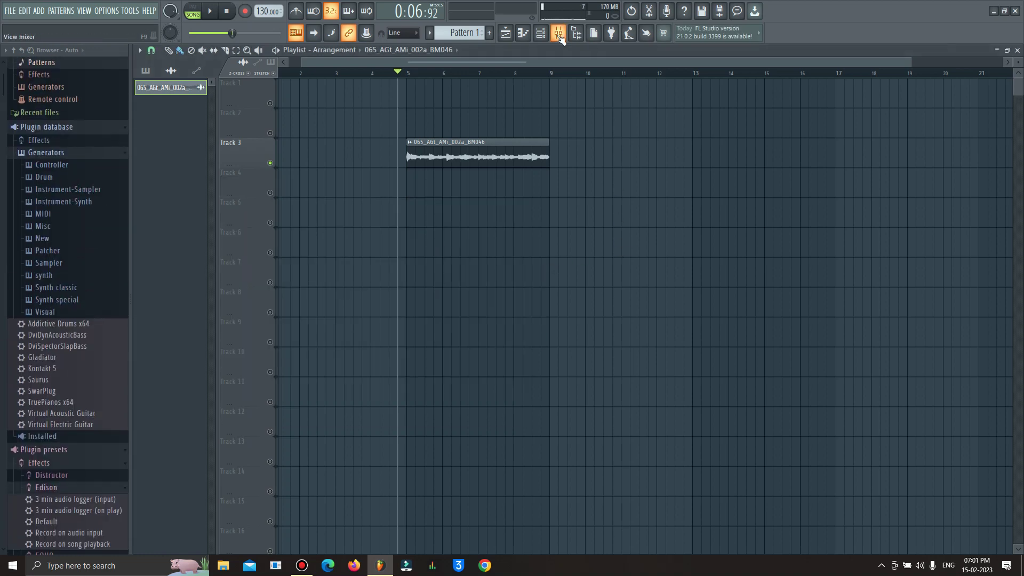
# Open the channel rack and play the pitch-shifted loop from just before bar 5 to hear its new key.
pyautogui.click(540, 33)
pyautogui.rightClick(818, 363)
pyautogui.press('Escape')
pyautogui.press('space')
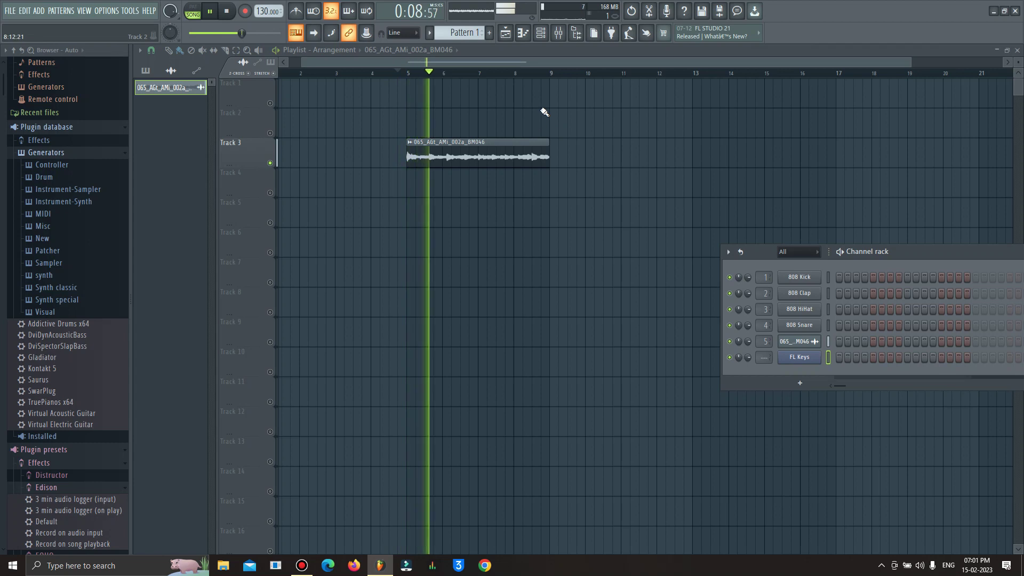
pyautogui.scroll(-1, 518, 74)
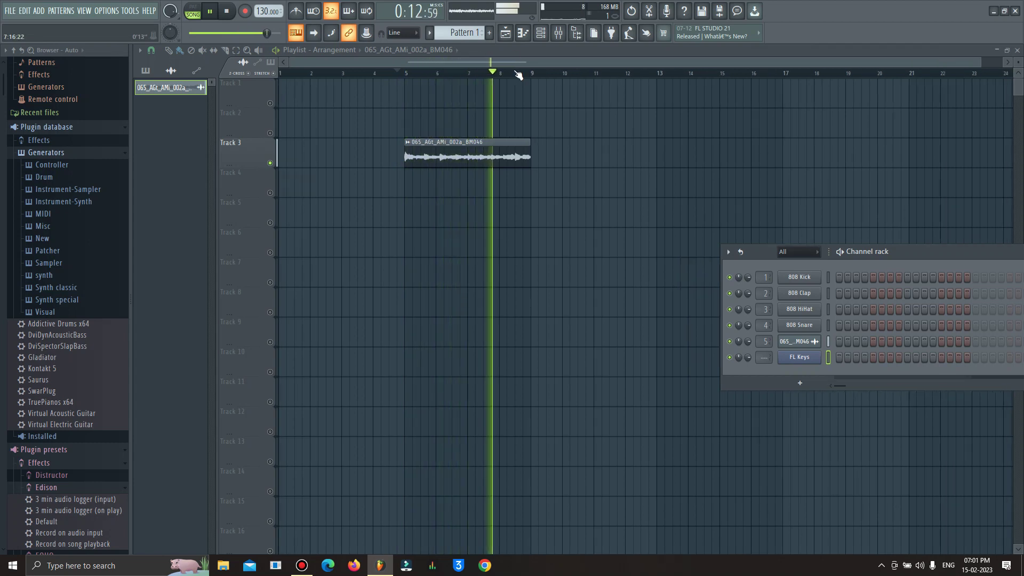
pyautogui.press('space')
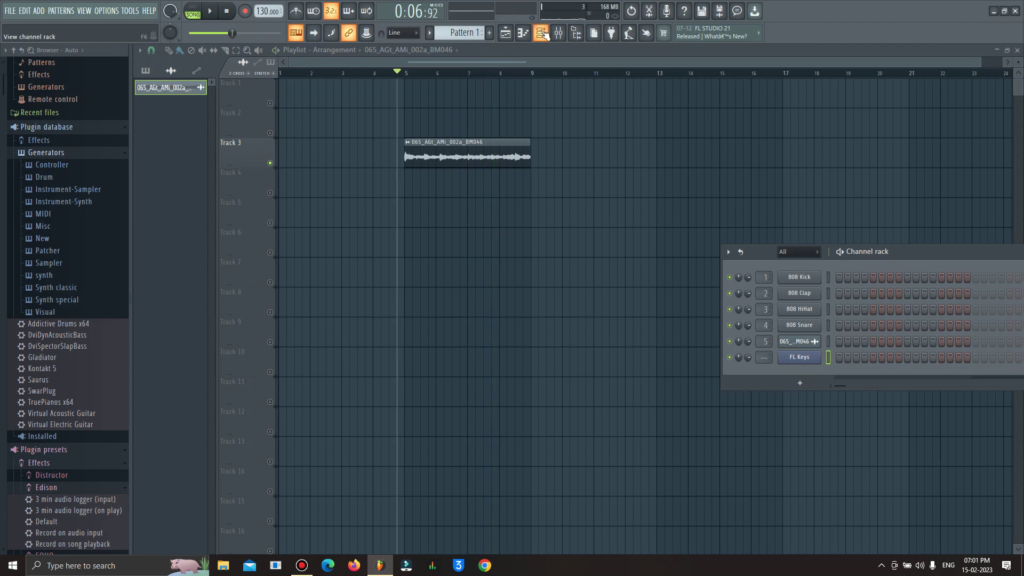
# Open the FL Keys channel's piano roll from the channel rack.
pyautogui.click(544, 34)
pyautogui.click(544, 34)
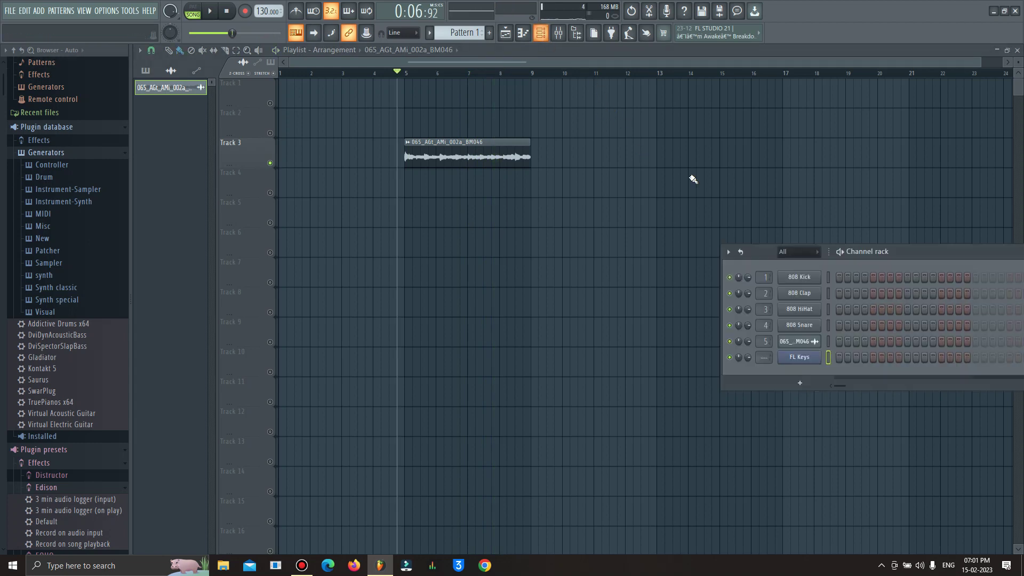
pyautogui.rightClick(806, 360)
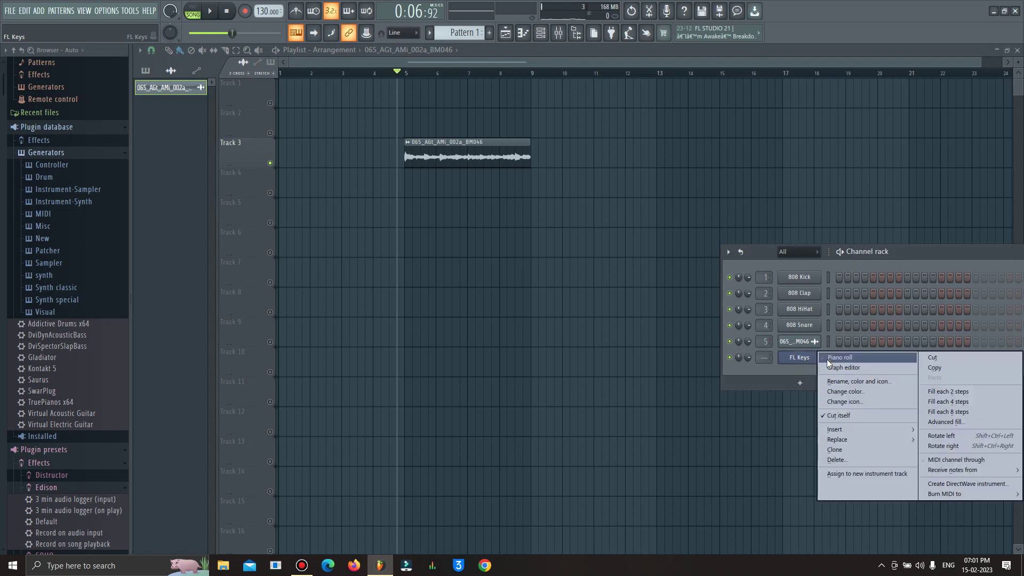
pyautogui.click(827, 360)
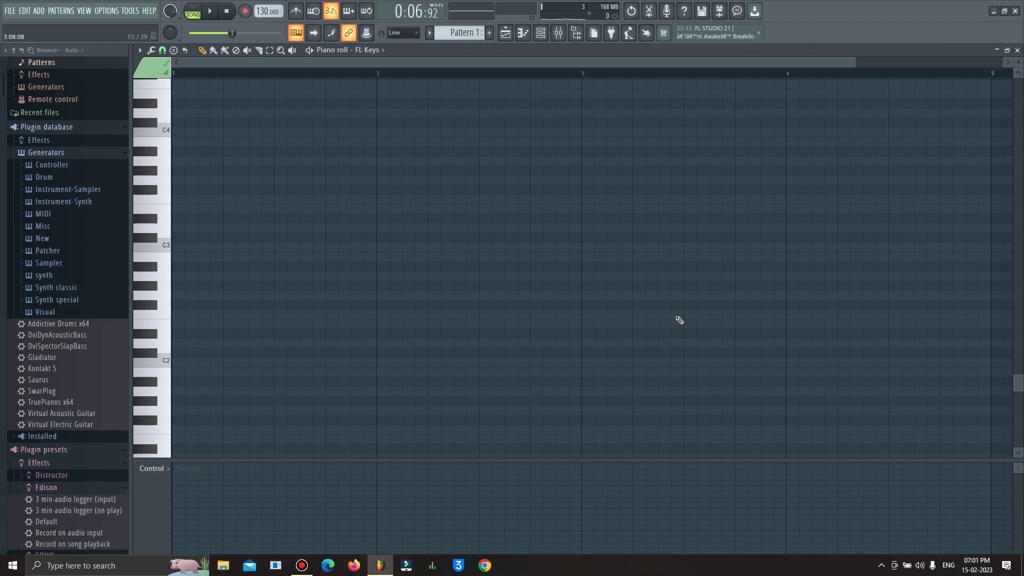
# Audition keys upward from A2 on the piano roll's keyboard, counting the semitones of the pitch shift.
pyautogui.scroll(-2, 178, 298)
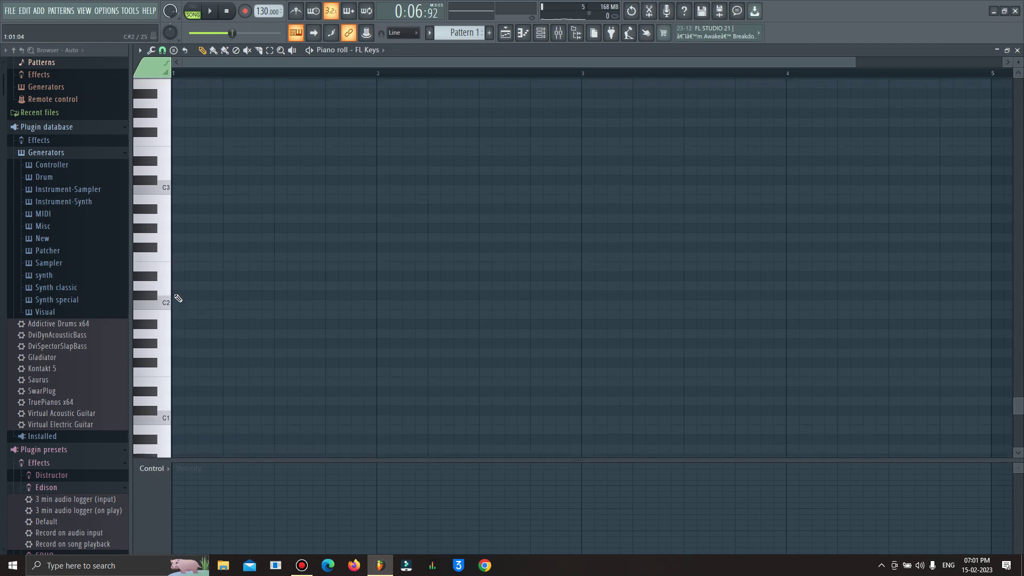
pyautogui.click(167, 224)
pyautogui.click(167, 224)
pyautogui.click(159, 213)
pyautogui.click(170, 208)
pyautogui.click(163, 212)
# Raise the Track 3 audio clip's pitch shift further in Stretch mode and set its time-stretching mode back to e3 generic.
pyautogui.click(505, 33)
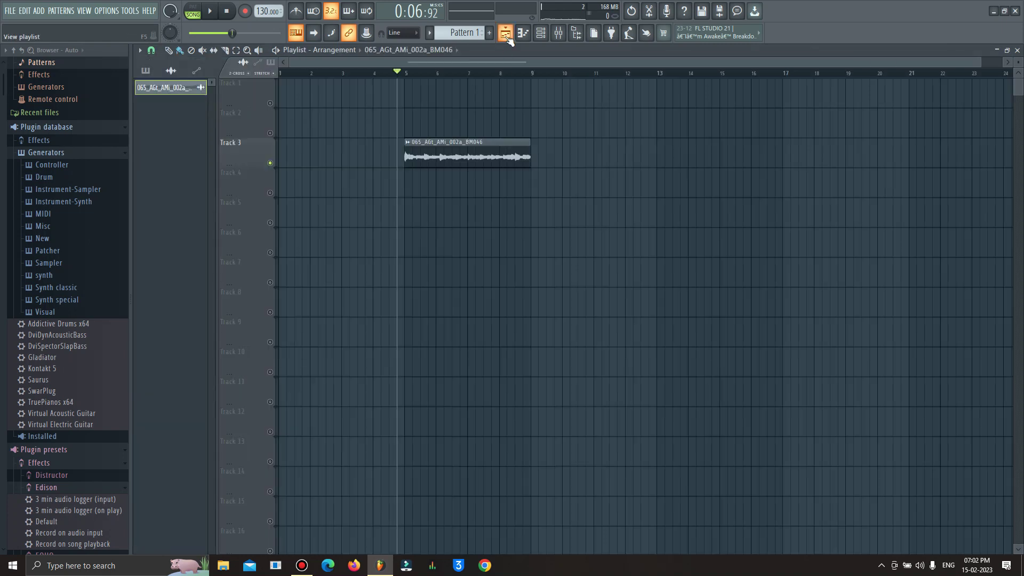
pyautogui.click(482, 142)
pyautogui.click(491, 246)
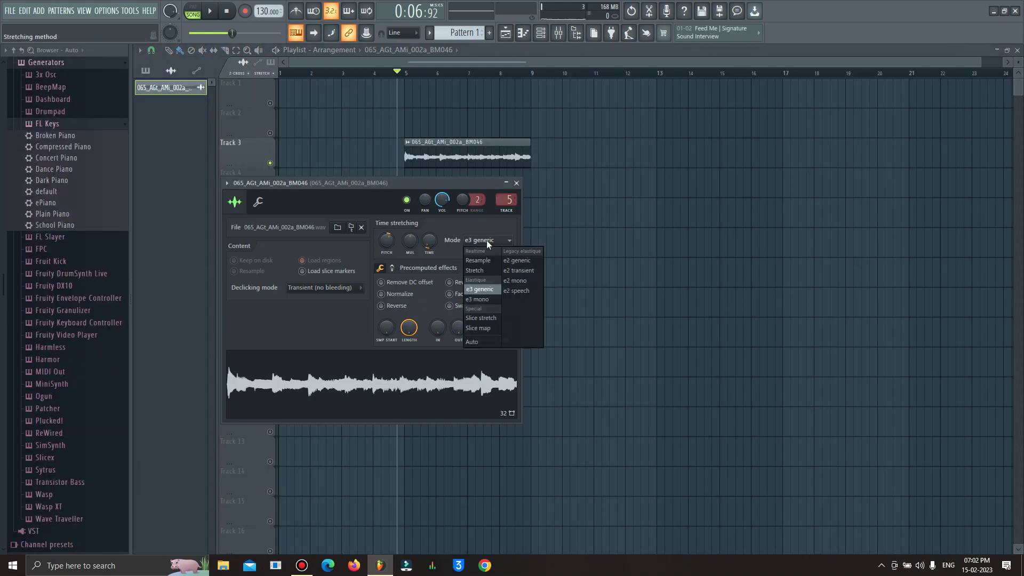
pyautogui.click(485, 273)
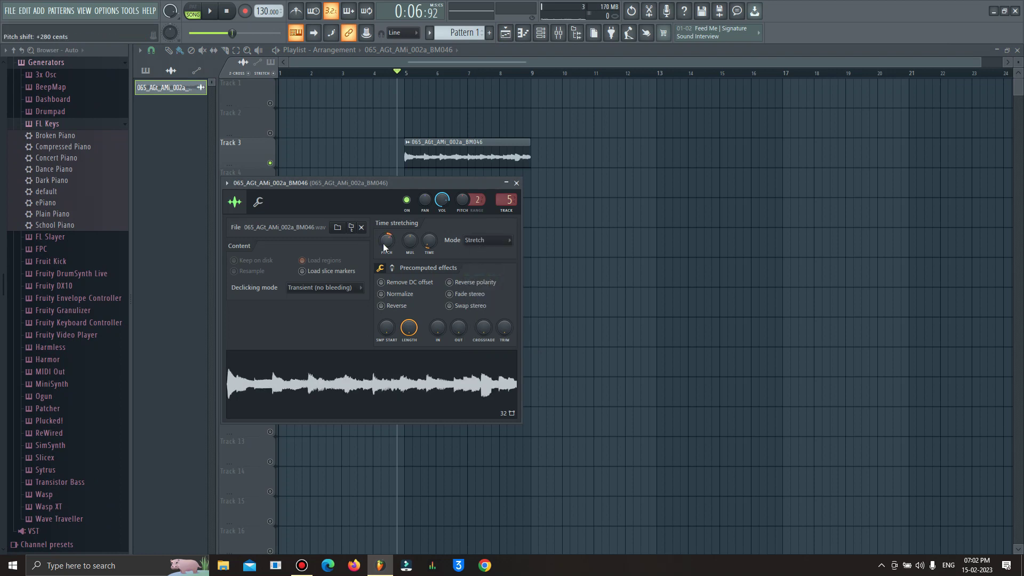
pyautogui.click(494, 239)
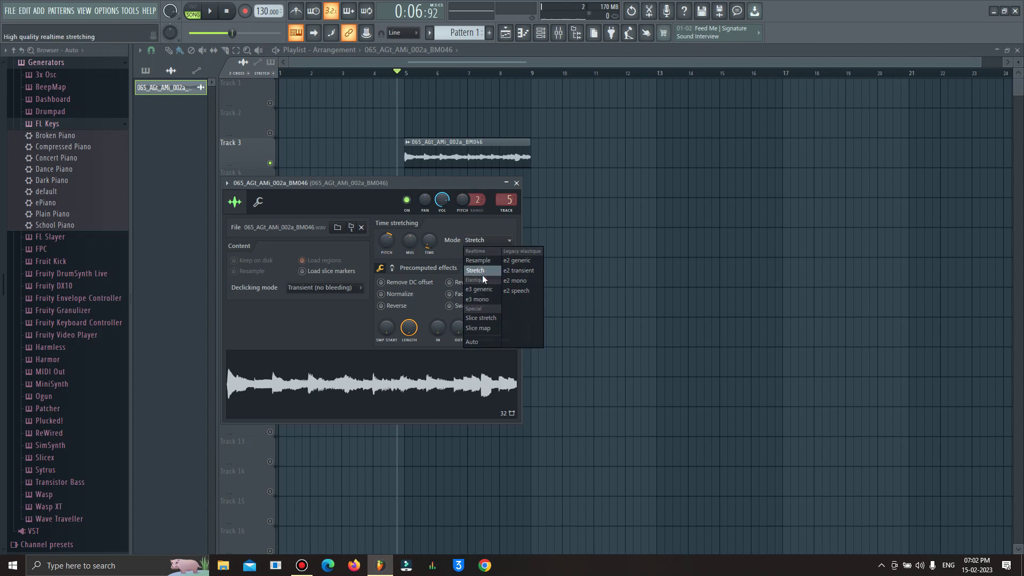
pyautogui.click(482, 287)
pyautogui.click(516, 183)
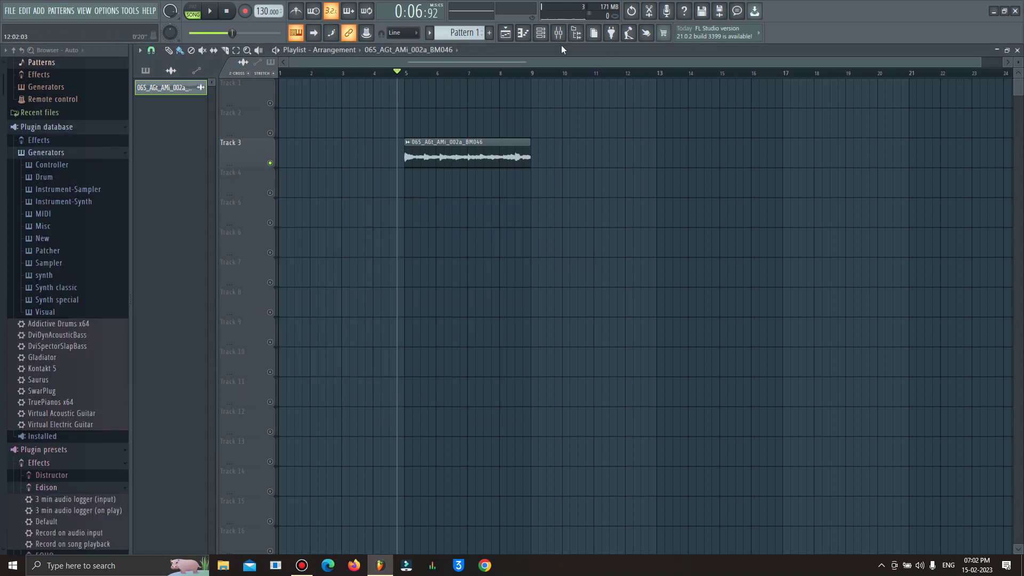
# Play the pitch-raised loop, and move the channel rack fully into view over the playlist.
pyautogui.press('space')
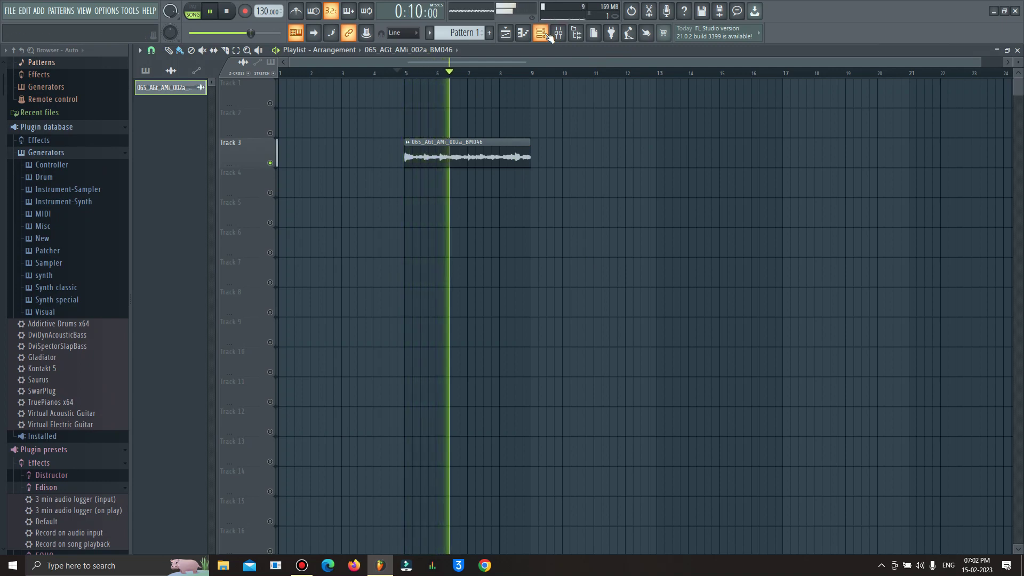
pyautogui.press('space')
pyautogui.press('F6')
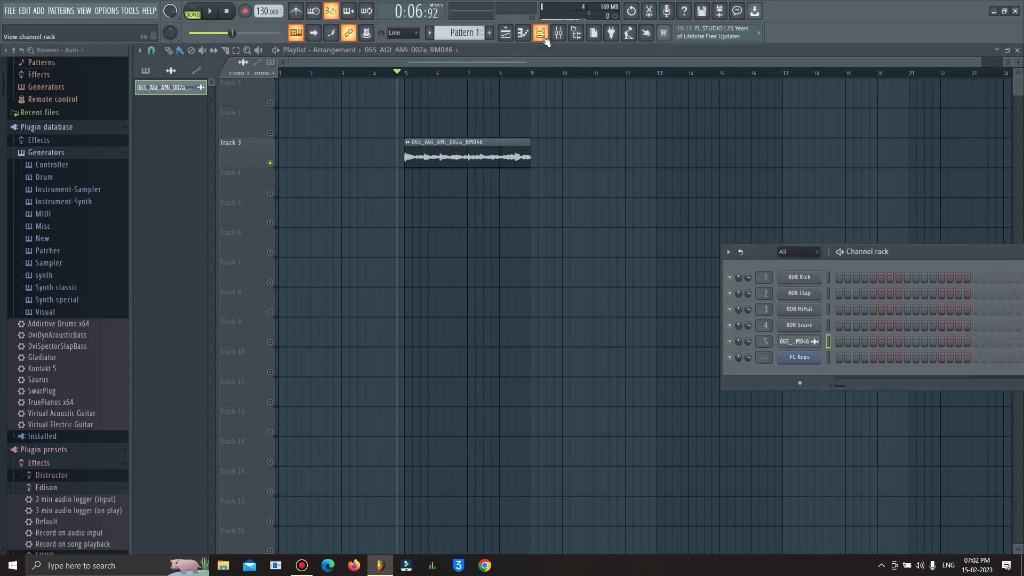
pyautogui.moveTo(903, 251); pyautogui.dragTo(806, 206)
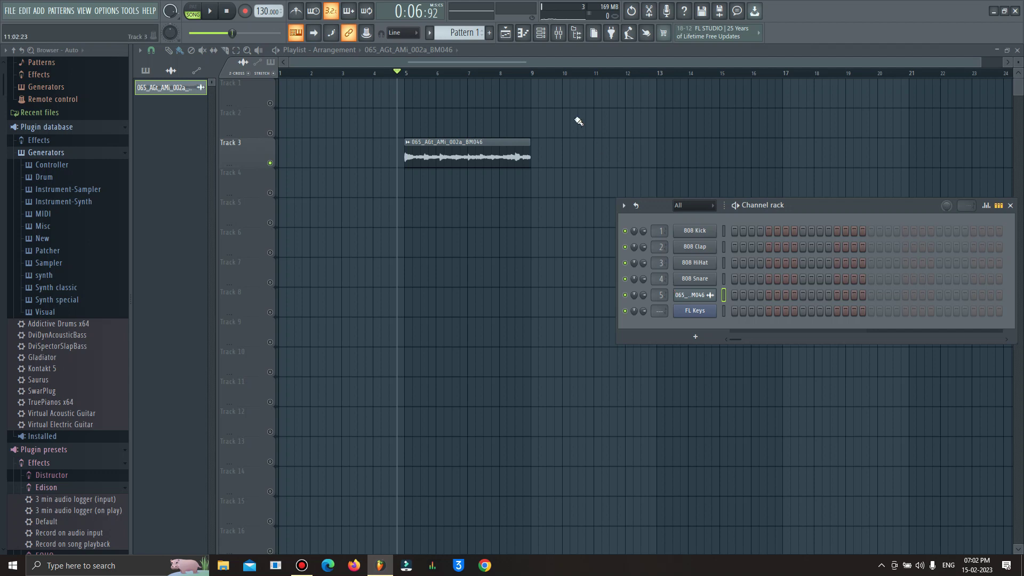
pyautogui.click(540, 32)
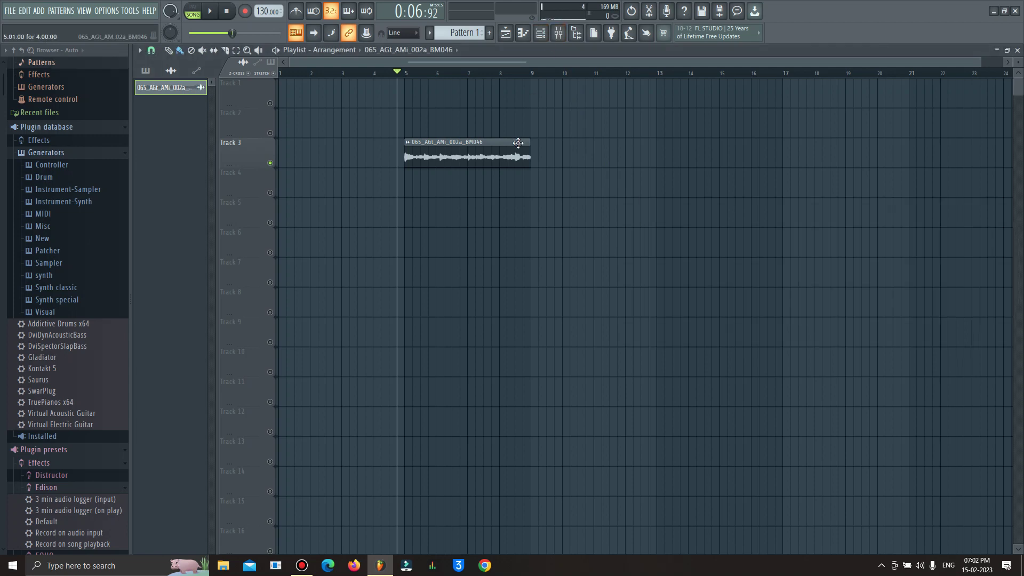
# Reset the Track 3 audio clip's pitch shift, with its time-stretching mode set to Resample and its time set to none.
pyautogui.doubleClick(480, 142)
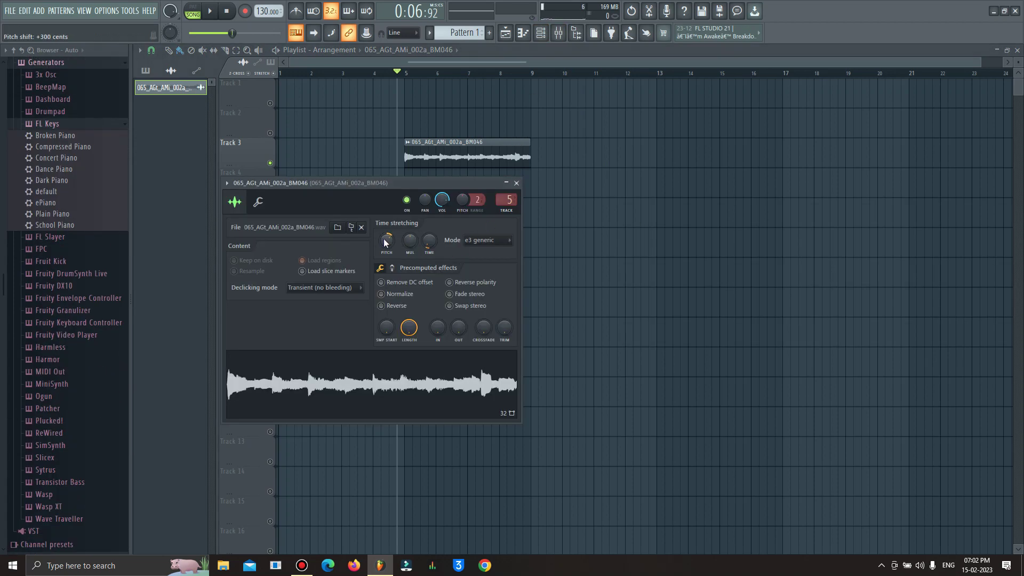
pyautogui.click(485, 240)
pyautogui.click(485, 260)
pyautogui.rightClick(432, 247)
pyautogui.click(443, 252)
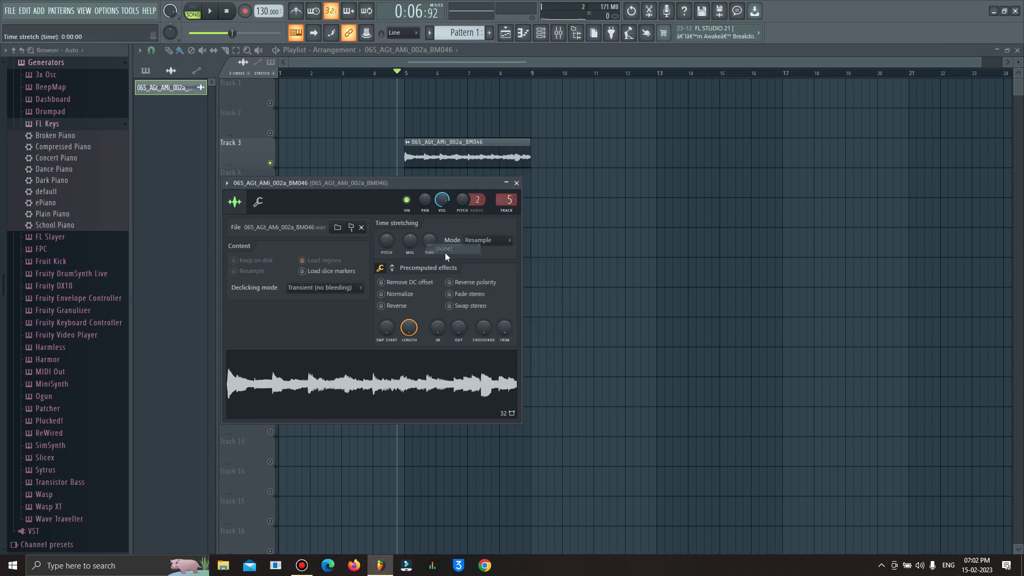
pyautogui.click(517, 183)
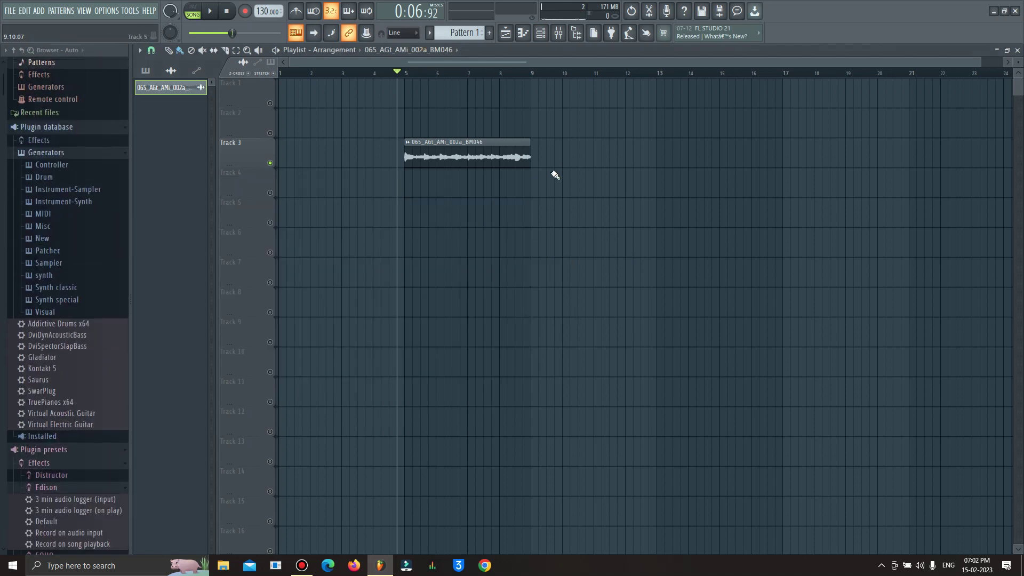
# Play the unshifted loop and open the FL Keys channel's piano roll.
pyautogui.press('space')
pyautogui.press('space')
pyautogui.click(576, 33)
pyautogui.rightClick(709, 313)
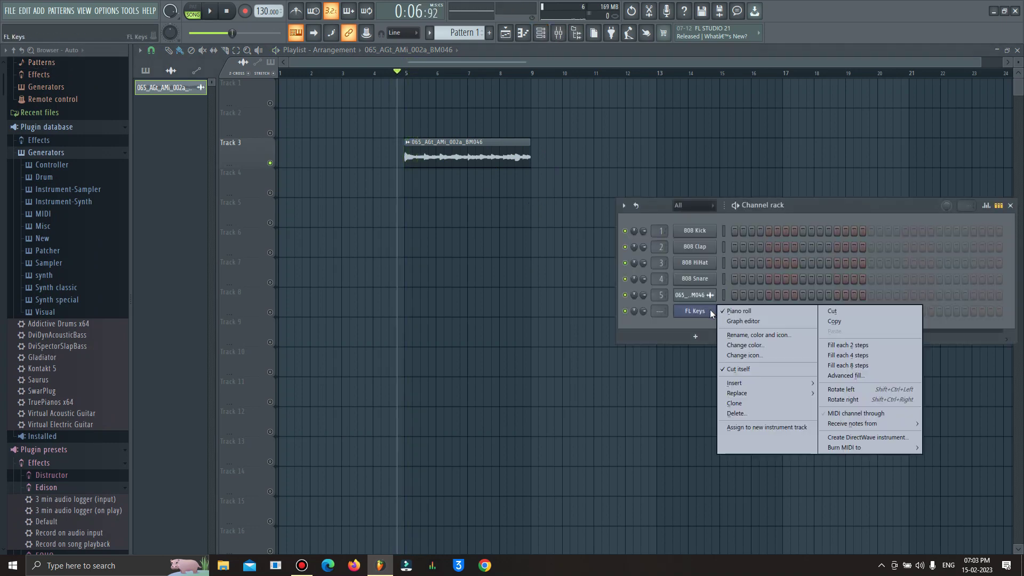
pyautogui.press('Escape')
pyautogui.click(529, 36)
pyautogui.click(541, 35)
pyautogui.click(541, 35)
pyautogui.rightClick(699, 310)
pyautogui.click(757, 311)
# Audition A2 and the key one semitone below it on the piano roll's keyboard.
pyautogui.scroll(-3, 197, 272)
pyautogui.click(167, 248)
pyautogui.scroll(3, 168, 230)
pyautogui.click(167, 224)
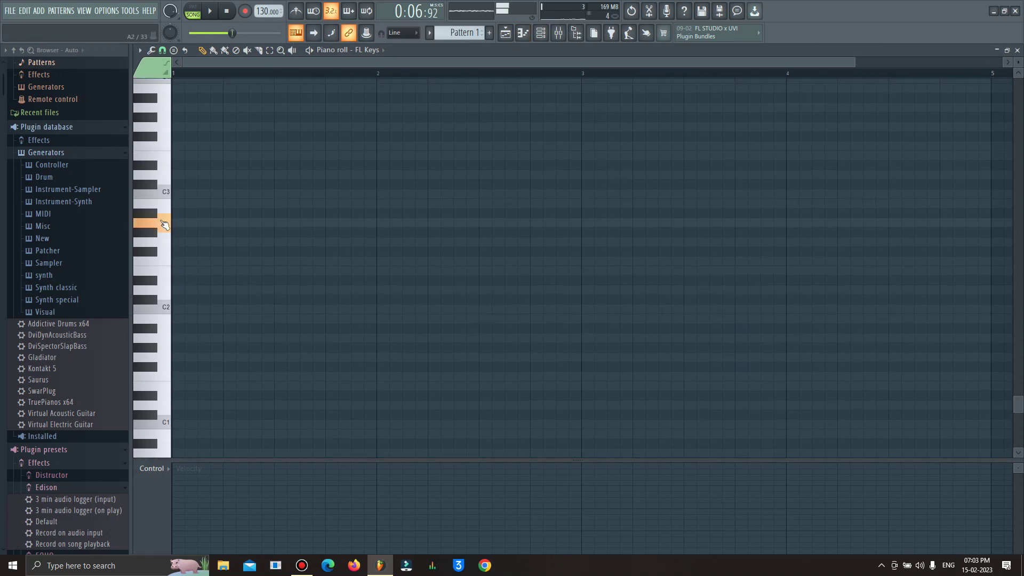
pyautogui.click(167, 224)
pyautogui.click(169, 226)
pyautogui.click(167, 224)
pyautogui.click(153, 236)
# Lower the Track 3 audio clip's pitch shift to -100 cents in Stretch mode and set its time-stretching mode to e3 generic.
pyautogui.click(505, 35)
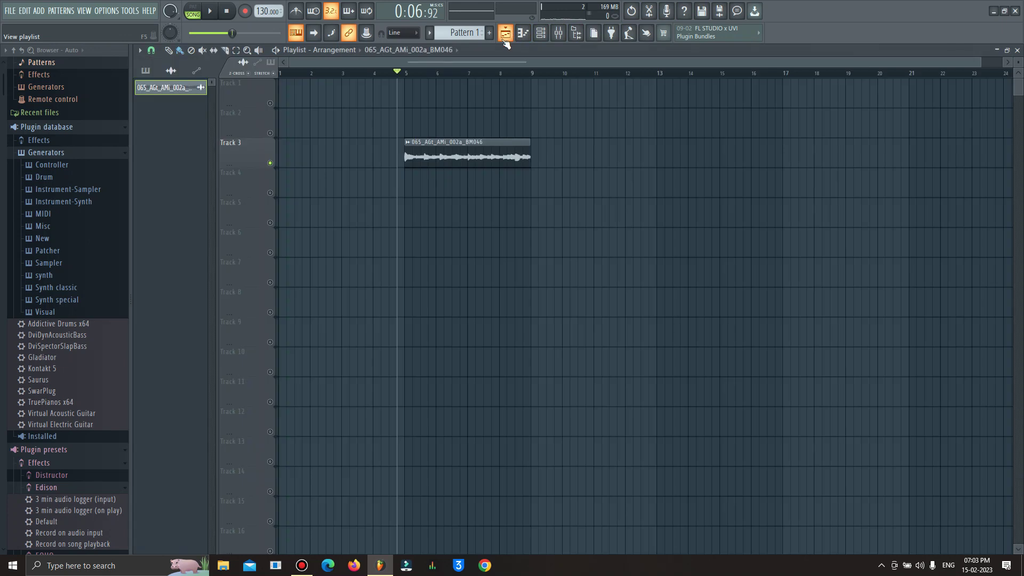
pyautogui.doubleClick(492, 147)
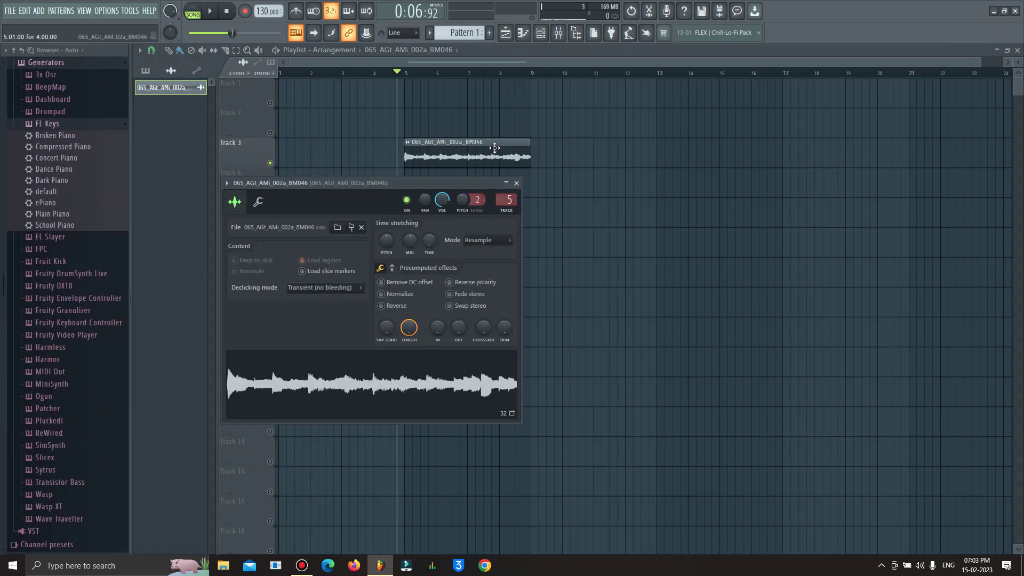
pyautogui.click(495, 243)
pyautogui.click(484, 268)
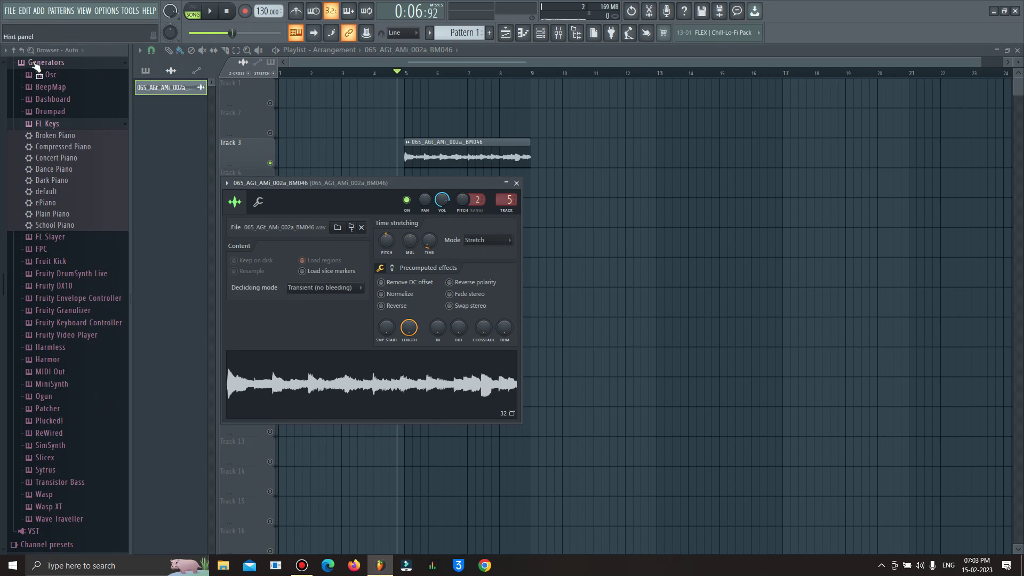
pyautogui.scroll(-1, 382, 234)
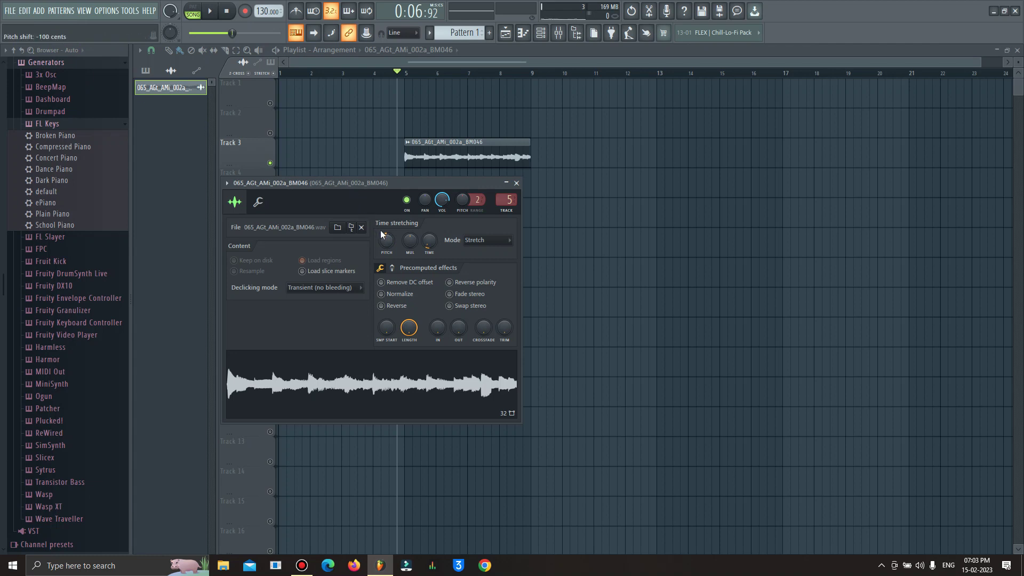
pyautogui.click(490, 241)
pyautogui.click(485, 286)
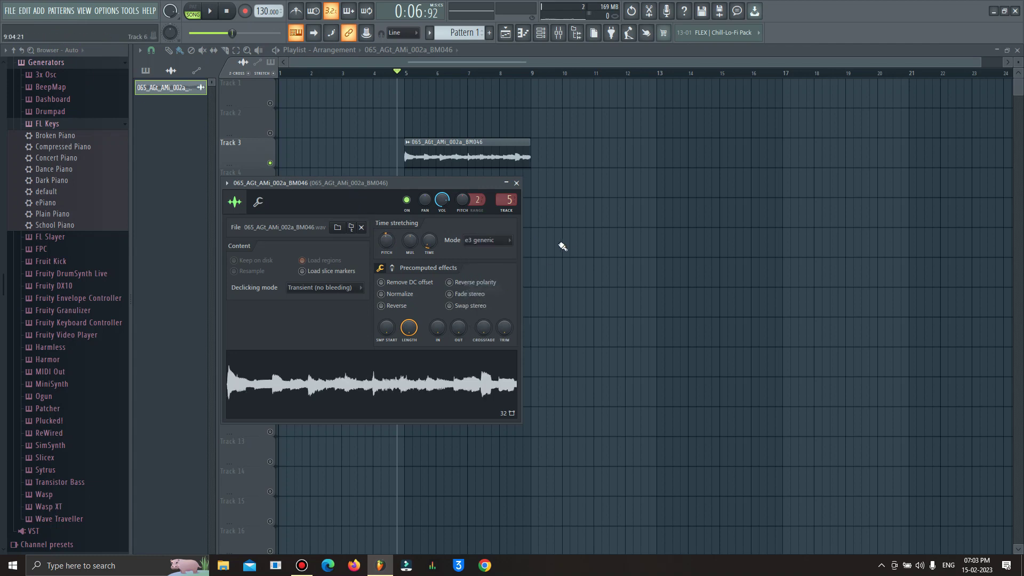
pyautogui.press('Escape')
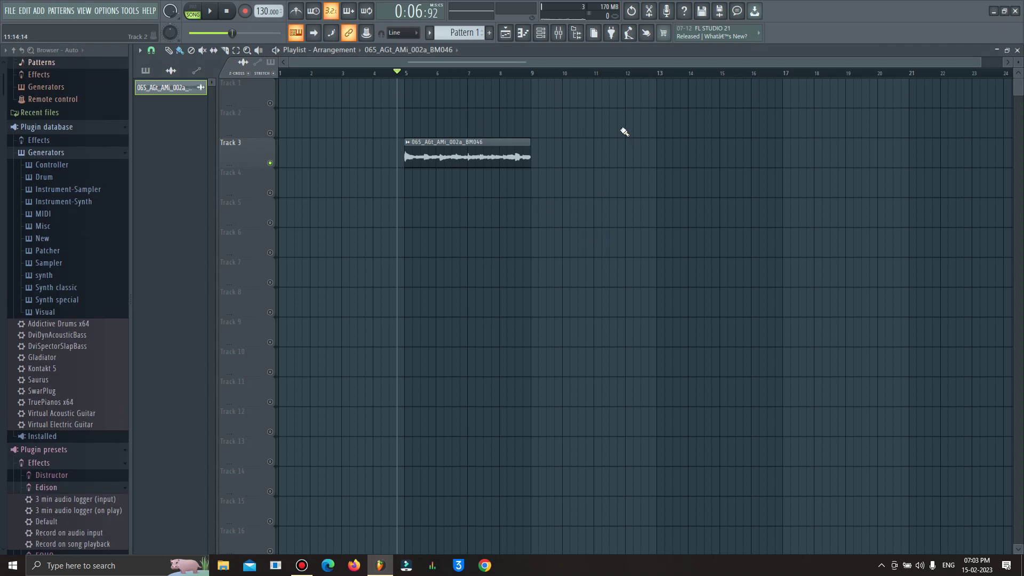
# Play the lowered loop and select the FL Keys channel in the channel rack.
pyautogui.press('space')
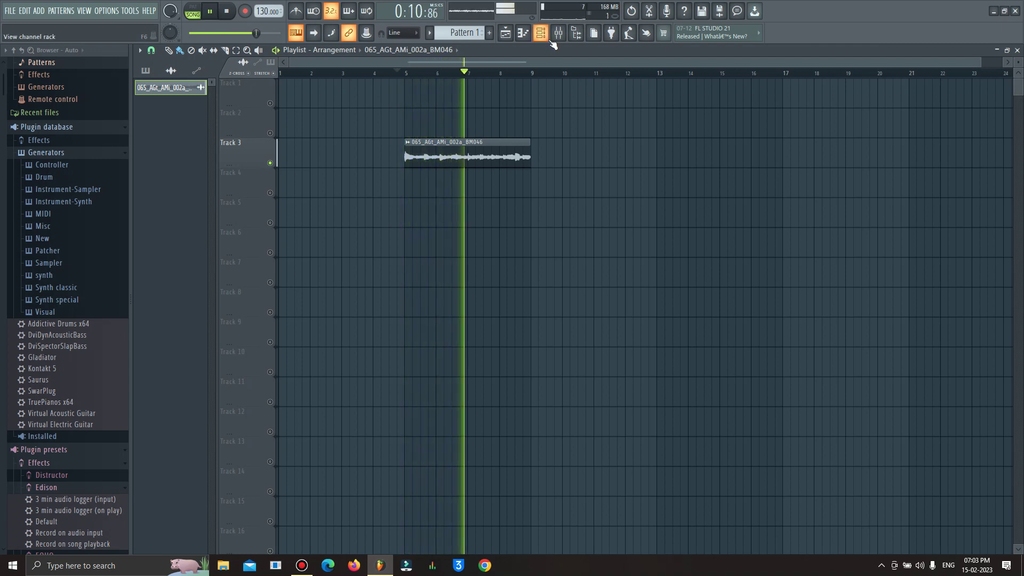
pyautogui.press('space')
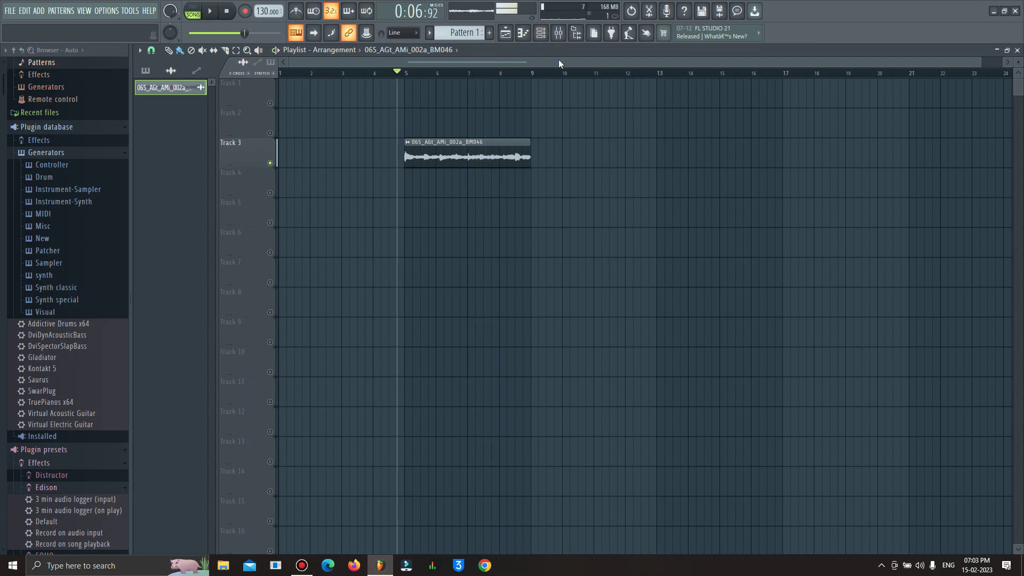
pyautogui.click(540, 33)
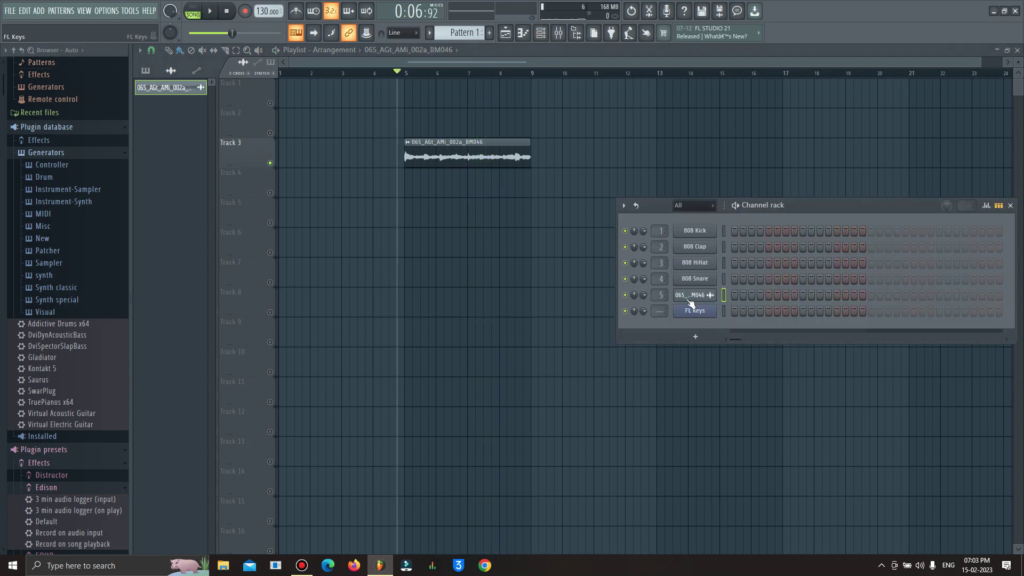
pyautogui.click(704, 312)
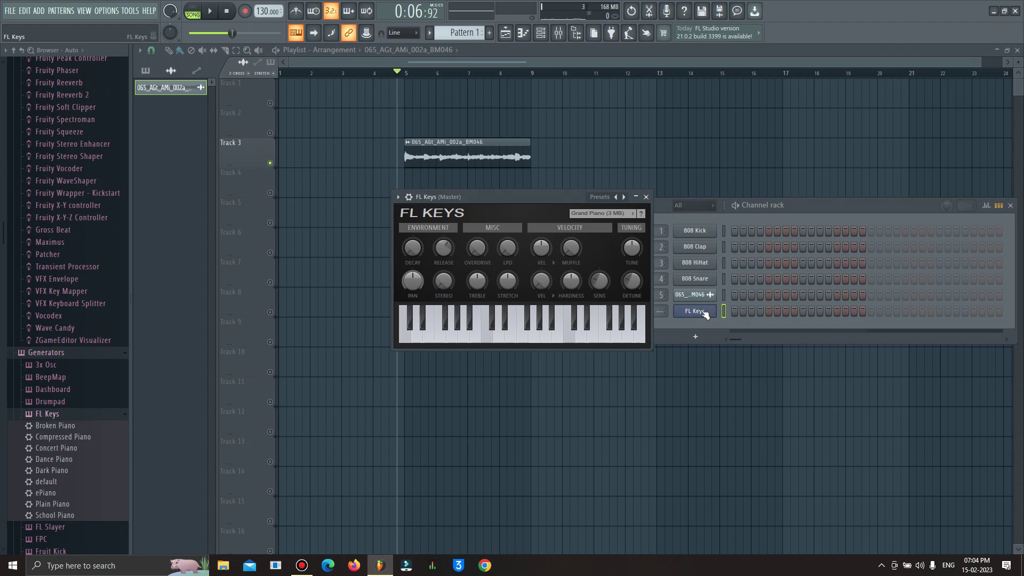
pyautogui.rightClick(714, 308)
pyautogui.press('Escape')
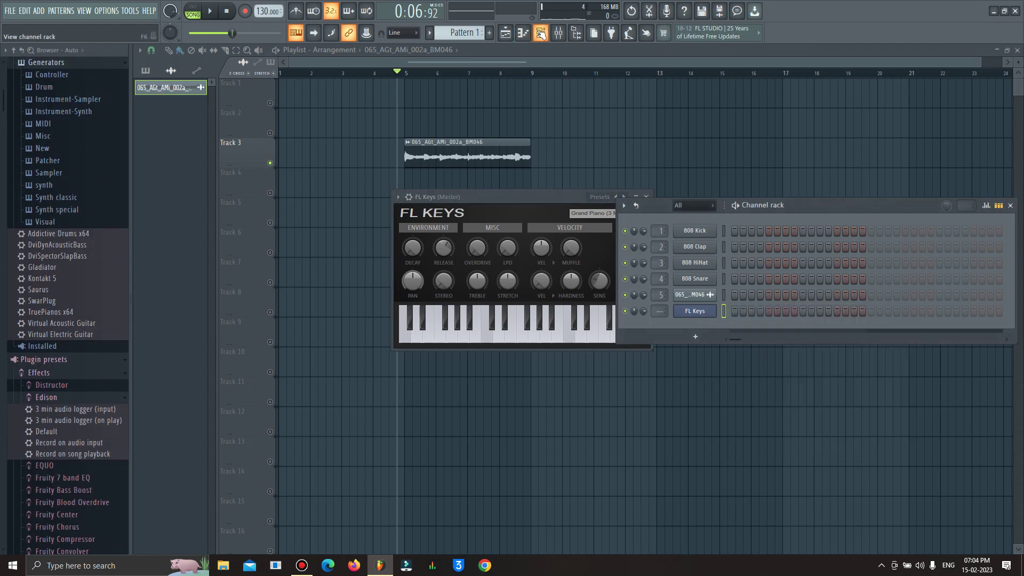
# Open the FL Keys piano roll and audition A2, then G#2, to trace the downward semitone shift.
pyautogui.click(523, 33)
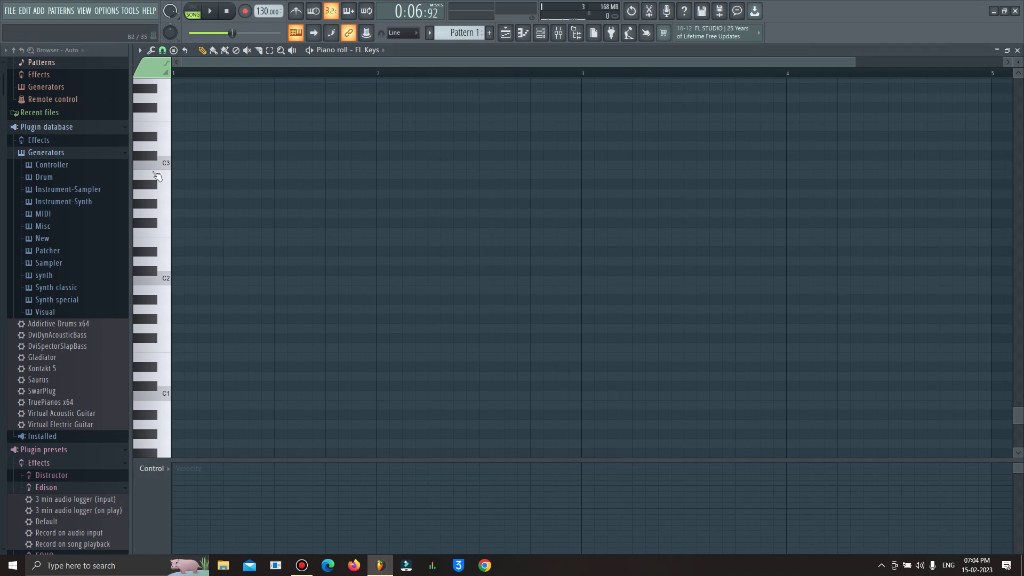
pyautogui.click(166, 198)
pyautogui.click(154, 205)
# Lower the Track 3 audio clip's pitch shift further in Stretch mode and return its time-stretching mode to e3 generic.
pyautogui.click(505, 33)
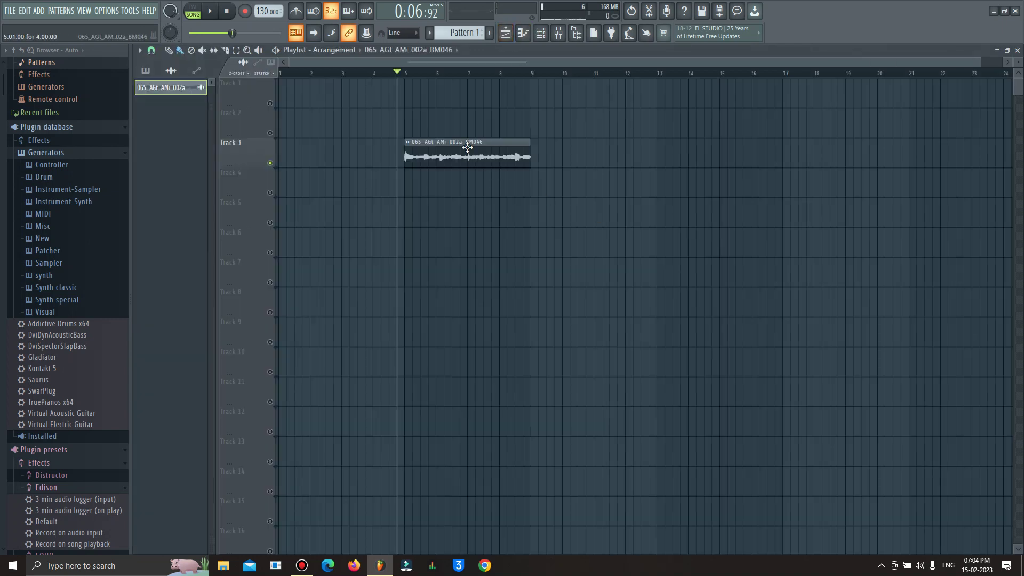
pyautogui.doubleClick(468, 148)
pyautogui.click(480, 241)
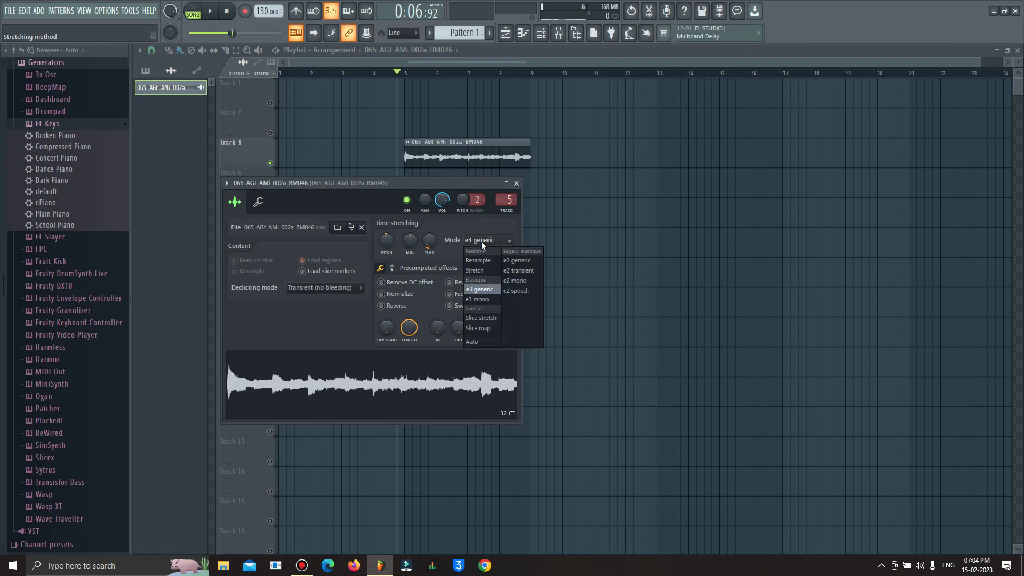
pyautogui.click(488, 269)
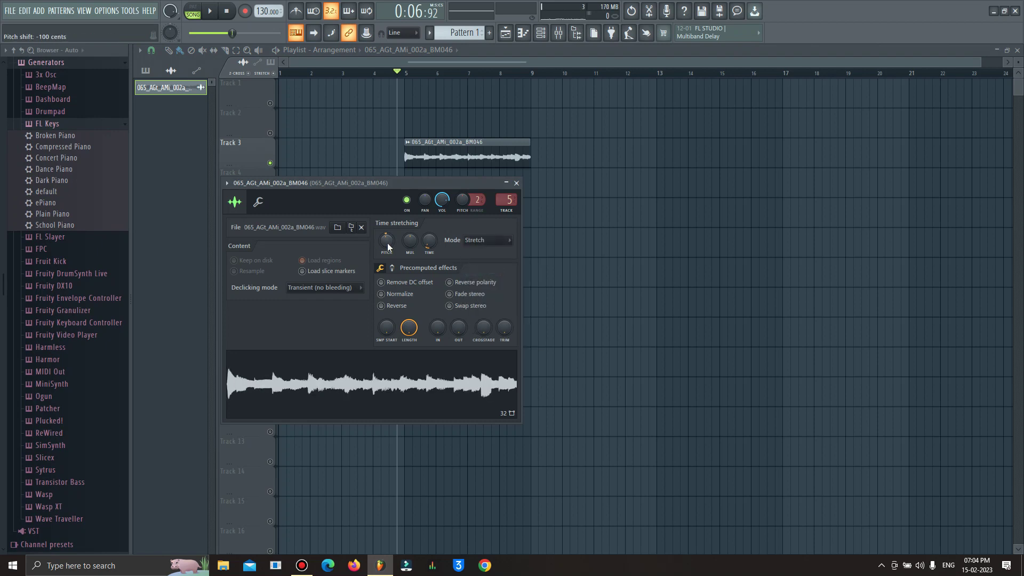
pyautogui.click(496, 237)
pyautogui.click(478, 283)
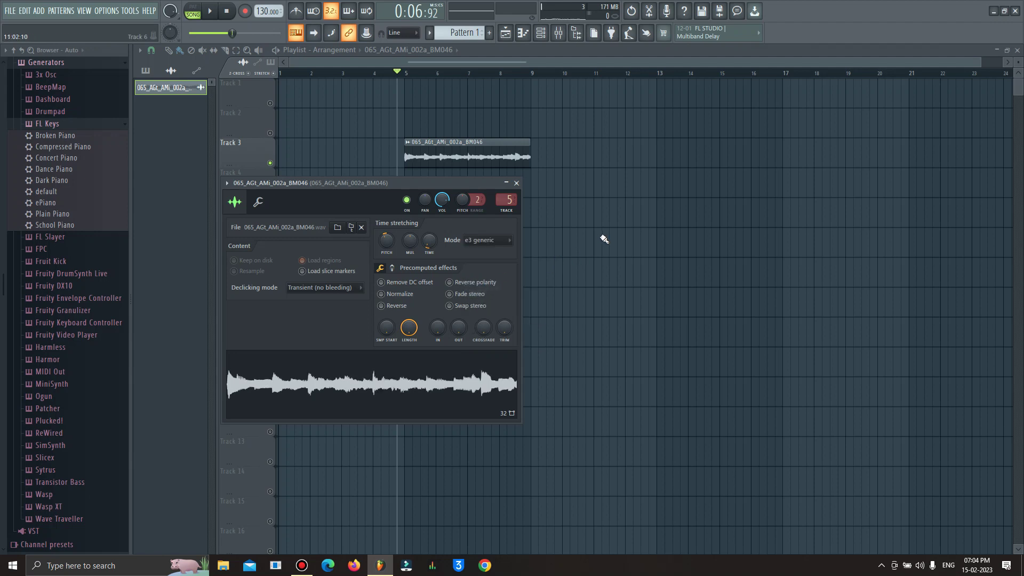
pyautogui.press('Escape')
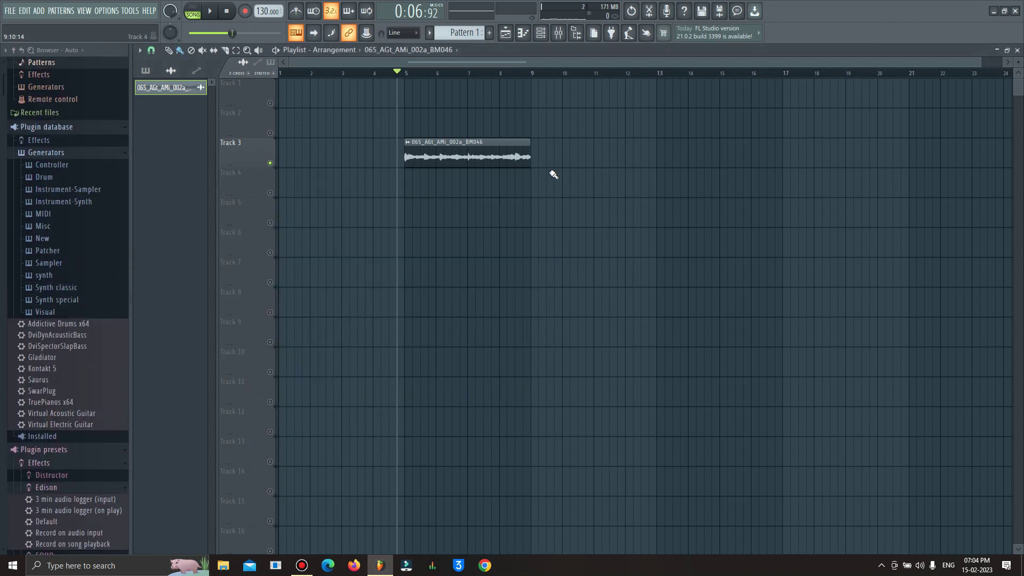